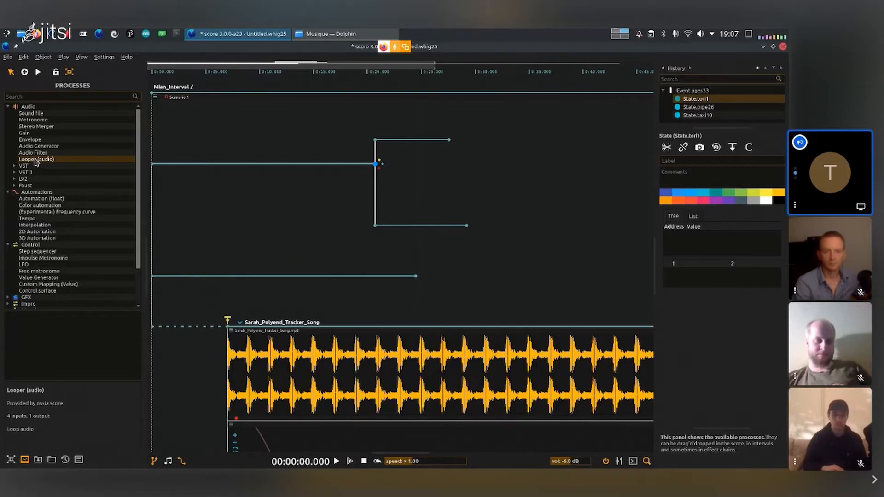
- Try placing an audio Looper in its own interval, detached from the scenario start, and play the score
drag(36, 161, 216, 166)
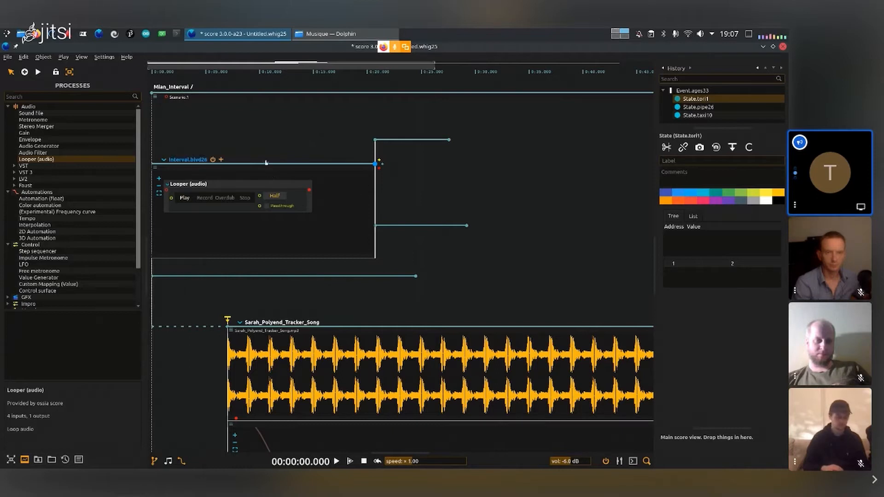
key(ctrl+z)
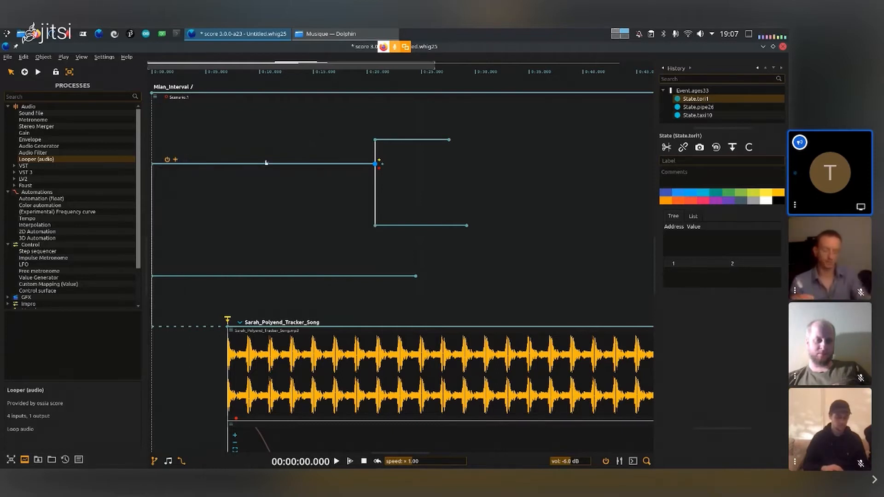
drag(41, 159, 216, 132)
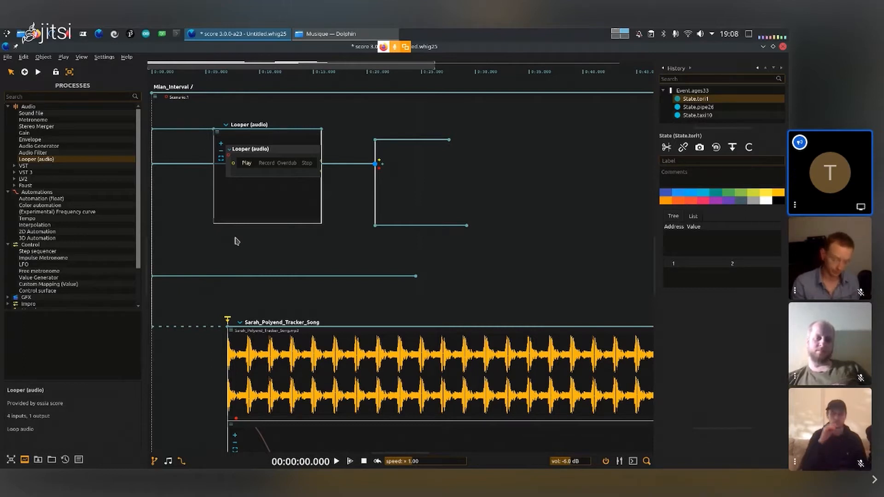
drag(213, 129, 203, 192)
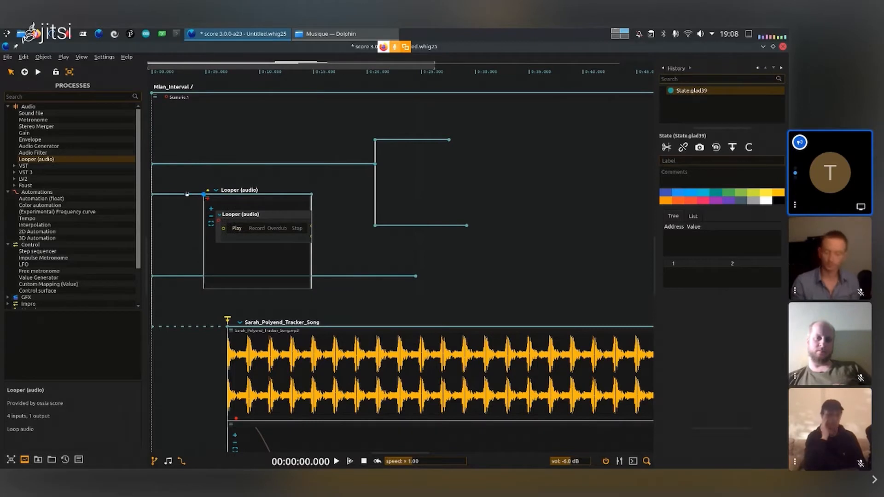
click(235, 249)
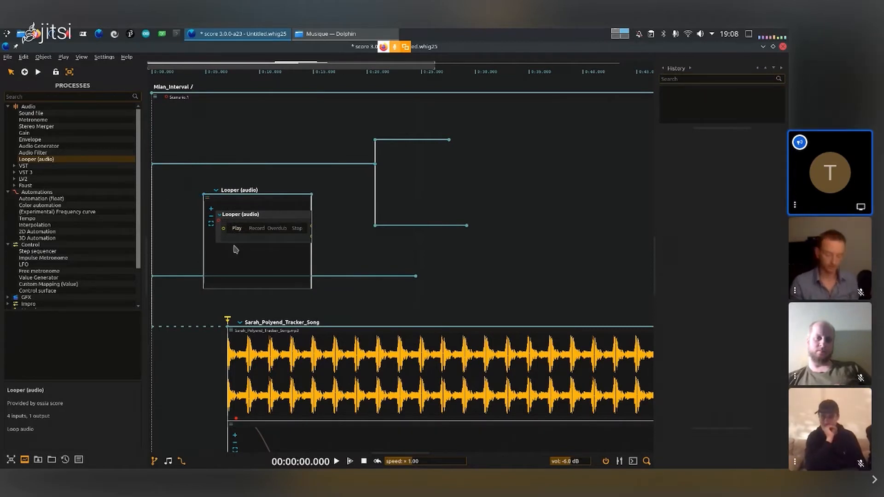
click(170, 191)
key(space)
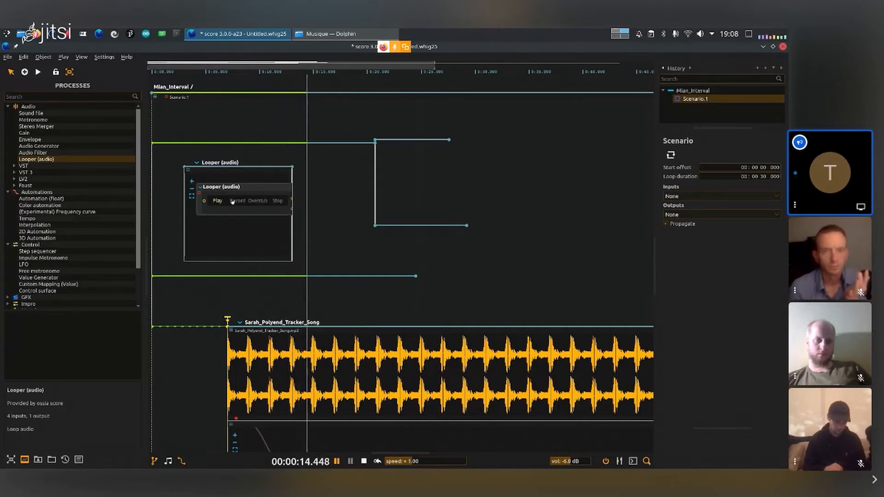
key(space)
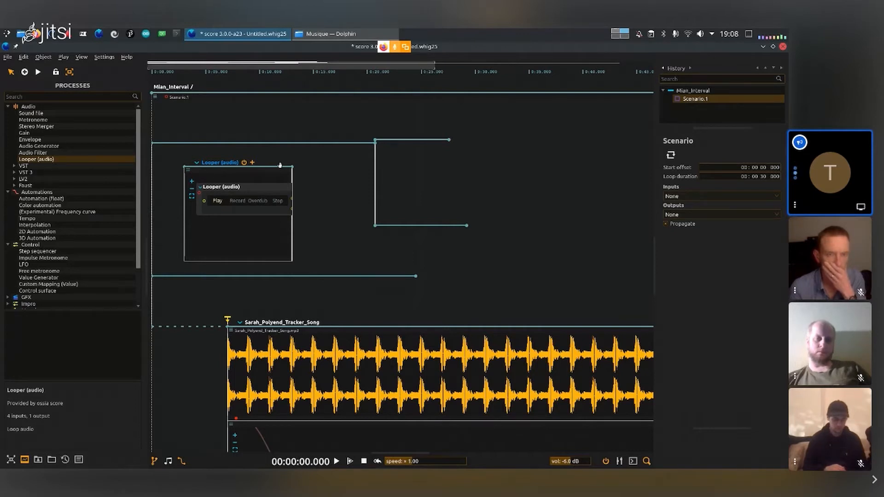
- Try linking the scenario start to the Looper interval with a new interval of about 6 s, and play the score
drag(182, 168, 217, 166)
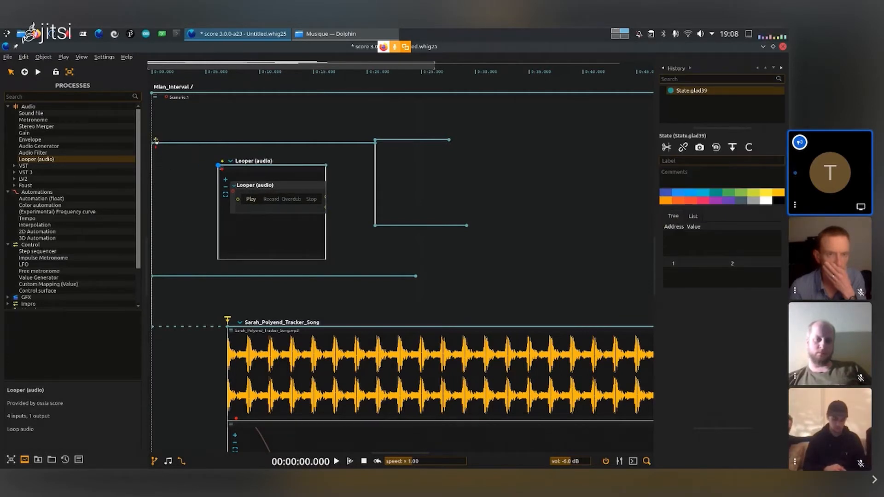
drag(156, 140, 220, 168)
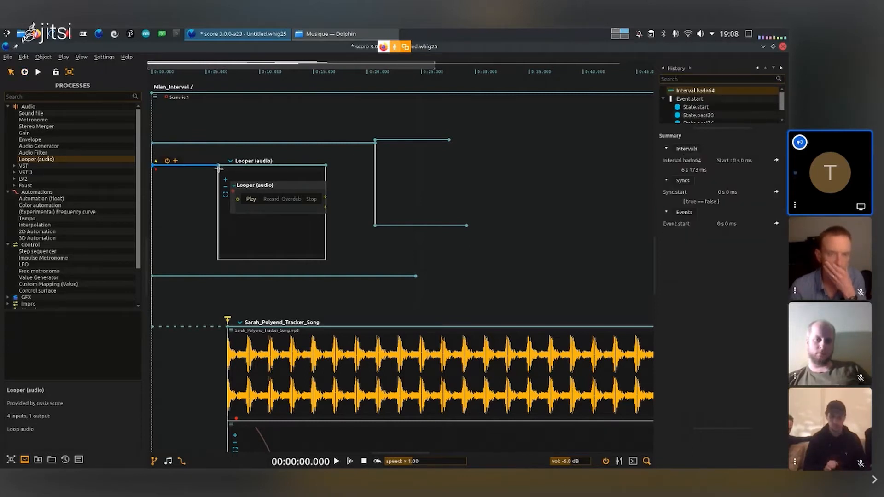
mouse_move(202, 165)
mouse_down()
mouse_move(187, 174)
mouse_move(212, 181)
mouse_move(212, 168)
mouse_up()
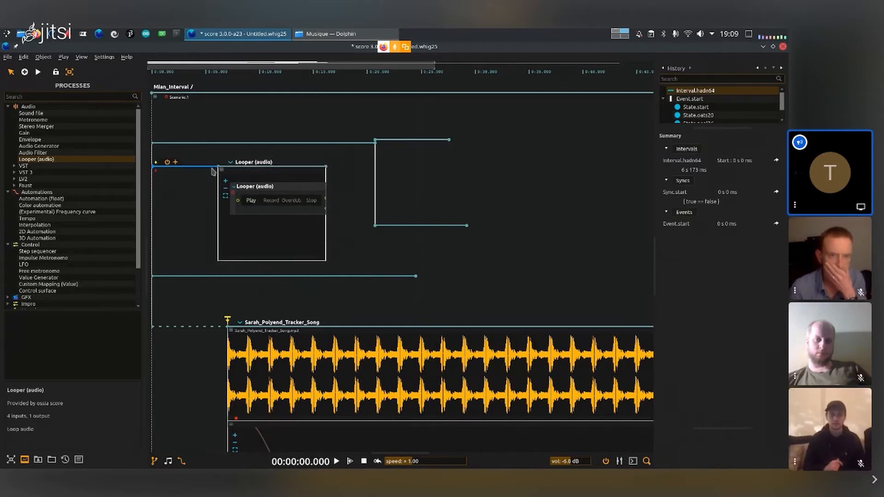
click(247, 124)
key(space)
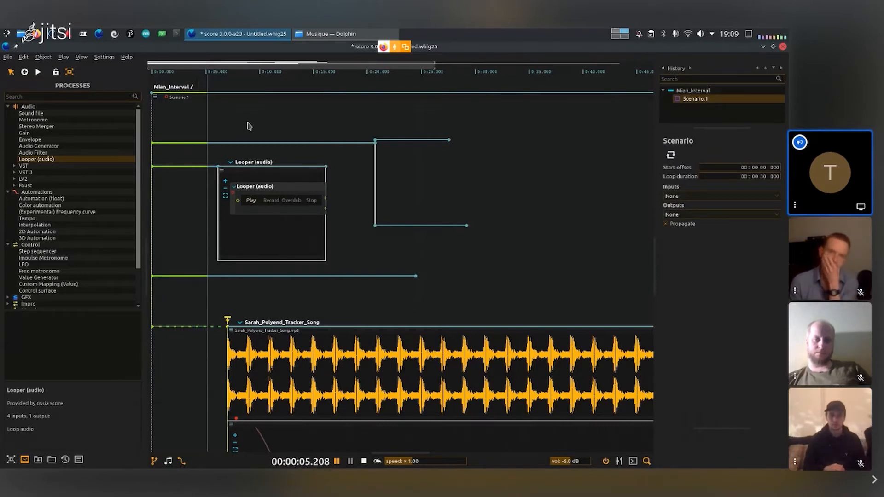
key(space)
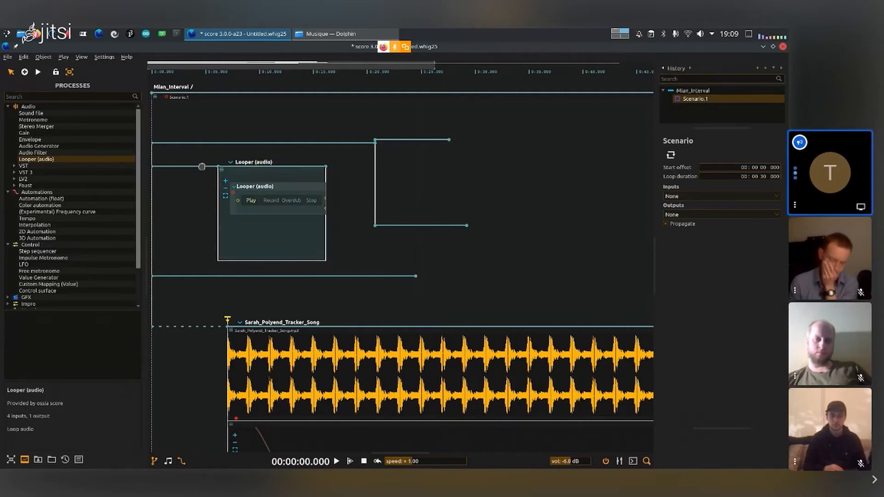
- Undo the Looper interval's placement and linking, back to before the branching event was moved
key(ctrl+z)
key(ctrl+z)
key(ctrl+z)
key(ctrl+z)
key(ctrl+z)
key(ctrl+z)
key(ctrl+z)
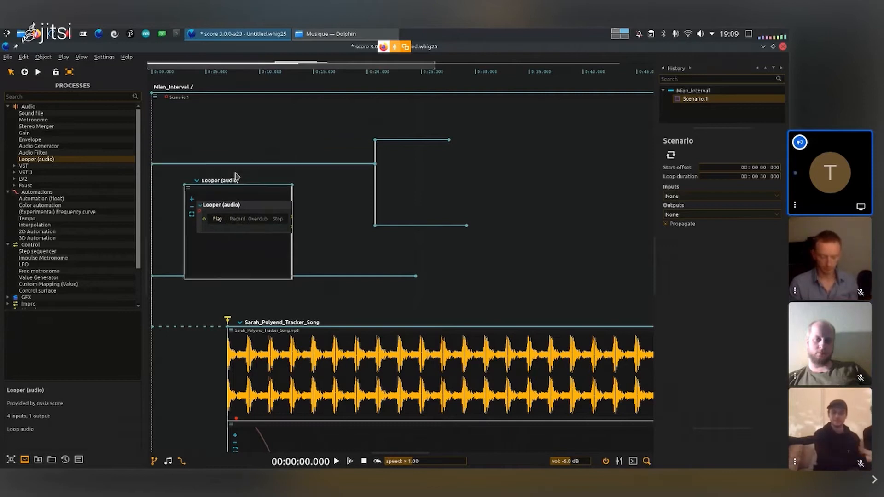
key(ctrl+z)
key(ctrl+z)
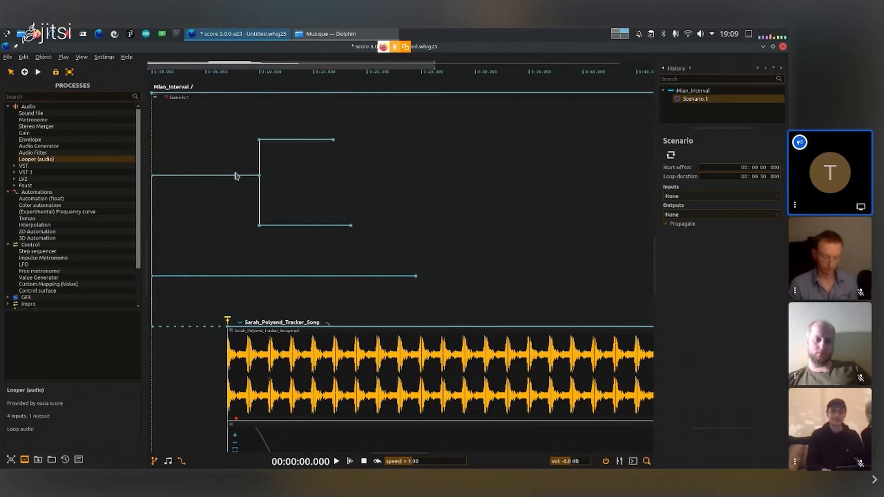
- Lengthen the interval before the branching event to about 21.5 s, add an audio Looper to it, and raise it in the scenario
drag(259, 153, 384, 153)
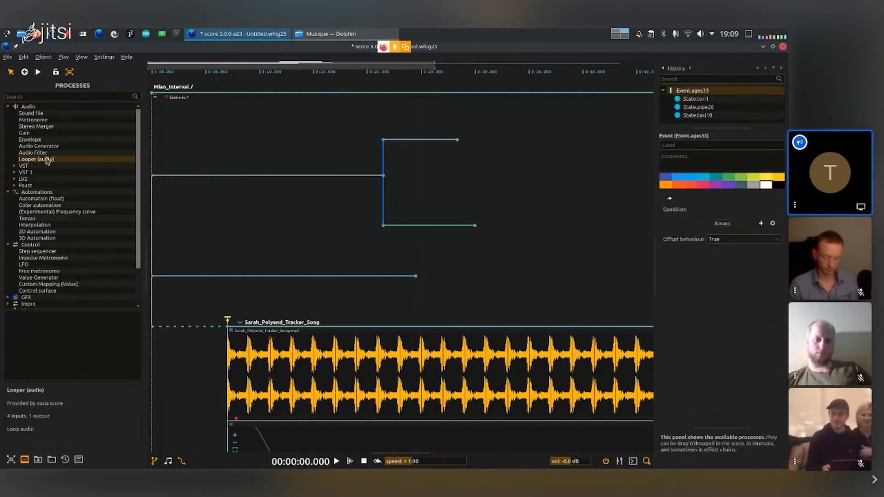
drag(141, 177, 190, 178)
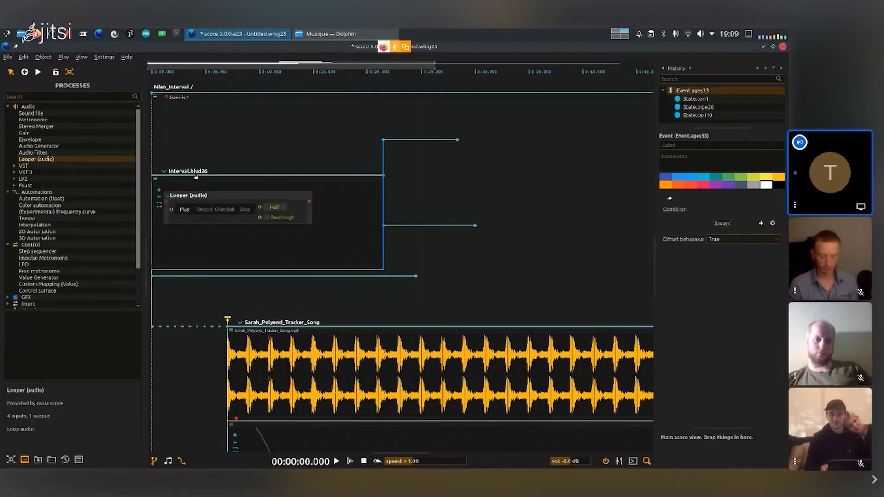
drag(340, 176, 346, 149)
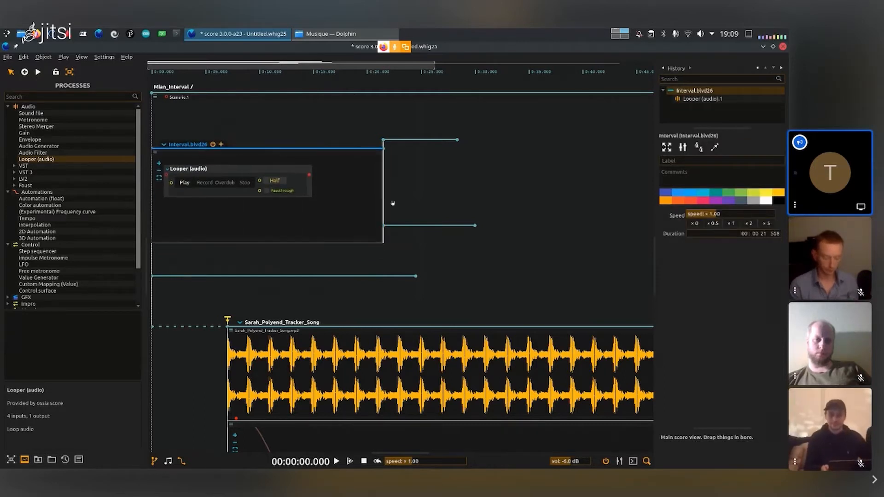
- Delete the two branch intervals and the empty interval below, and shorten the Looper interval to about 17.5 s
click(385, 277)
key(Delete)
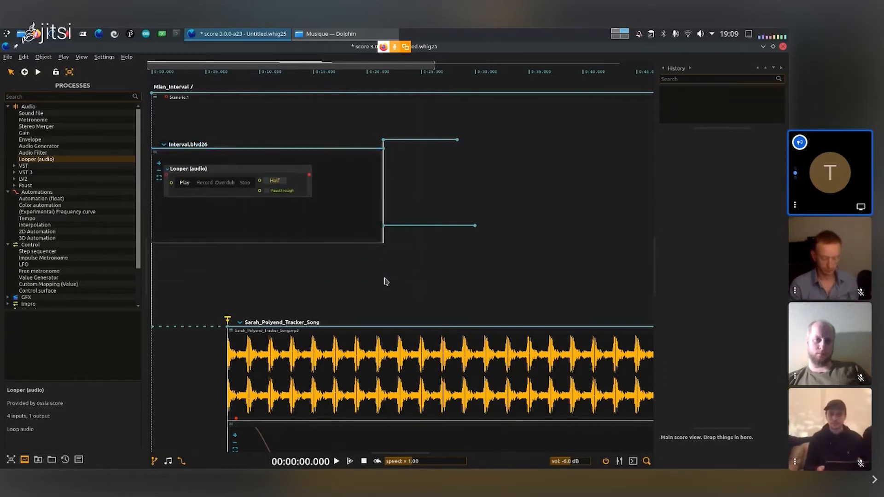
click(458, 225)
key(Delete)
click(437, 139)
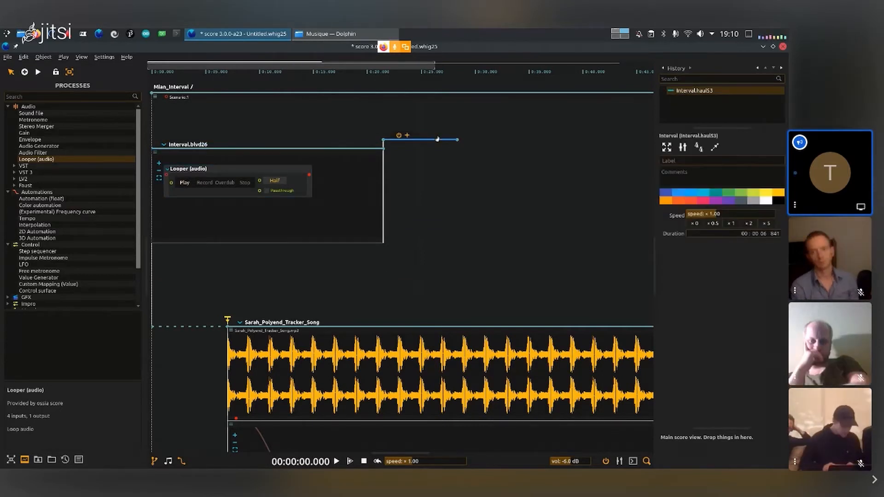
key(Delete)
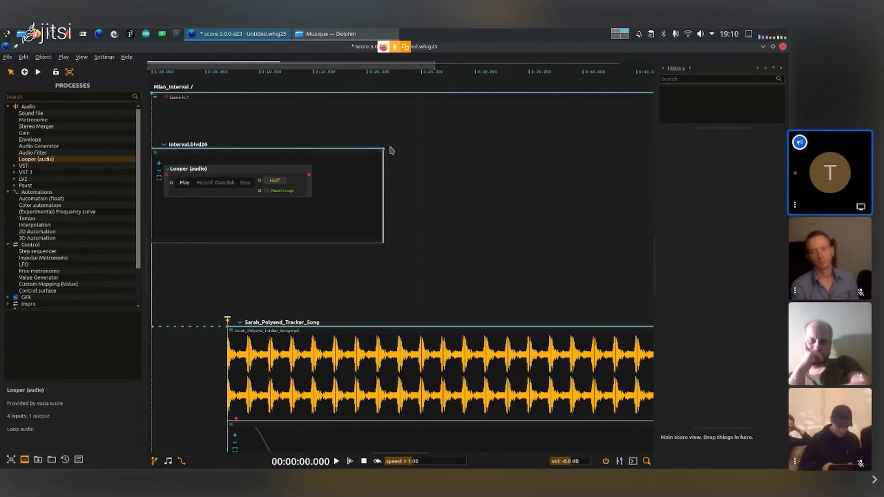
drag(383, 147, 341, 146)
- Shift the Looper slightly inside its interval and set its audio input to channel 0
click(286, 162)
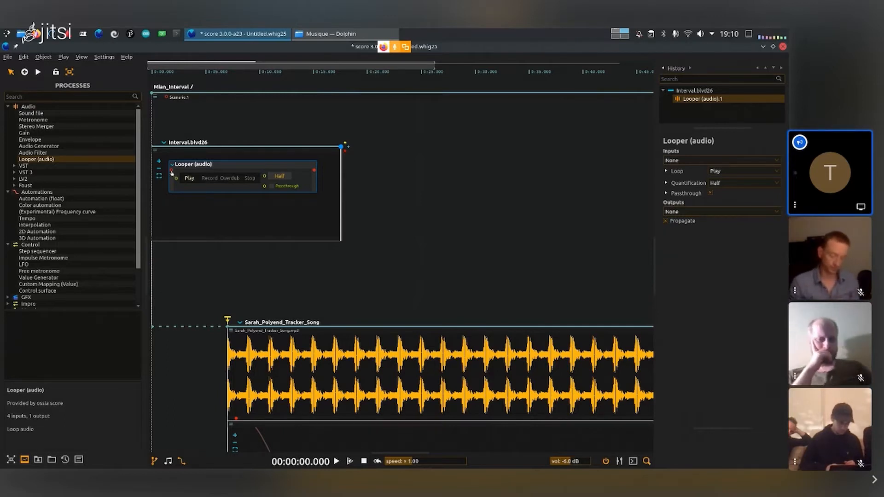
click(173, 174)
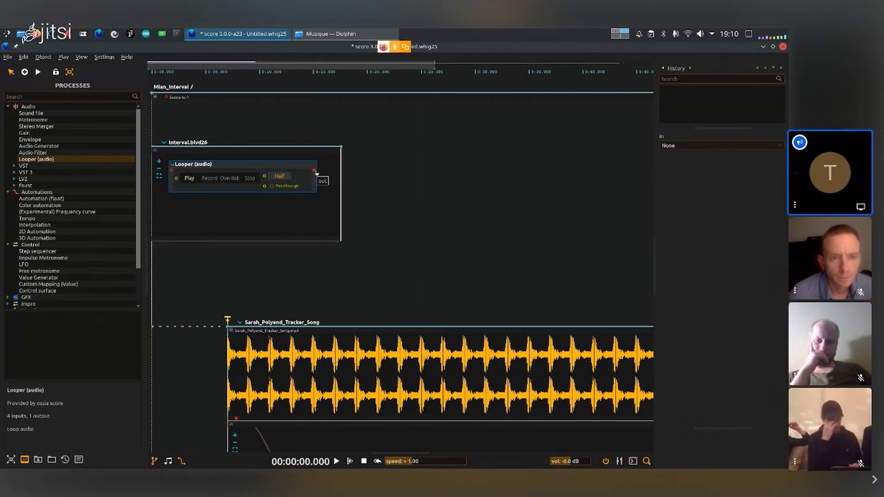
click(695, 146)
key(Down)
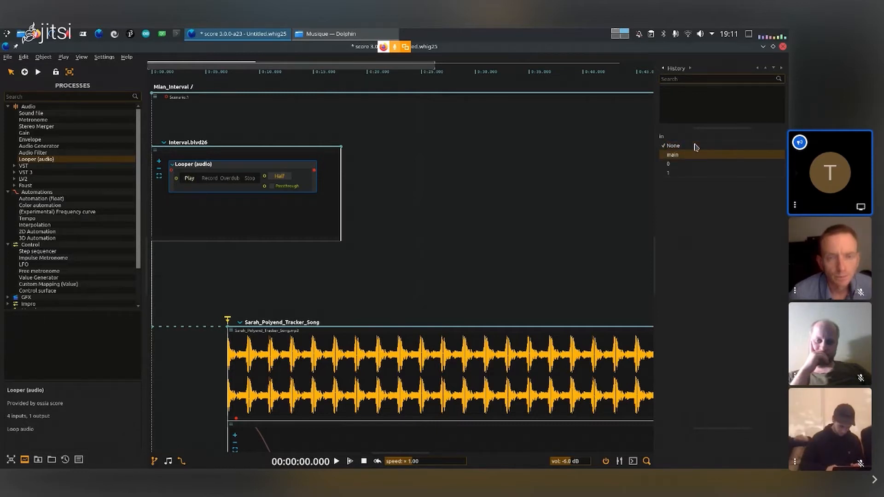
key(Down)
key(Return)
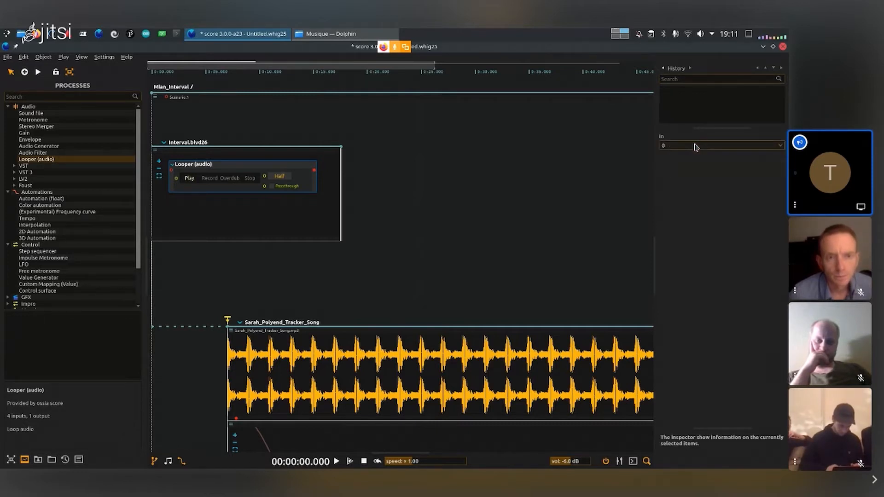
click(387, 197)
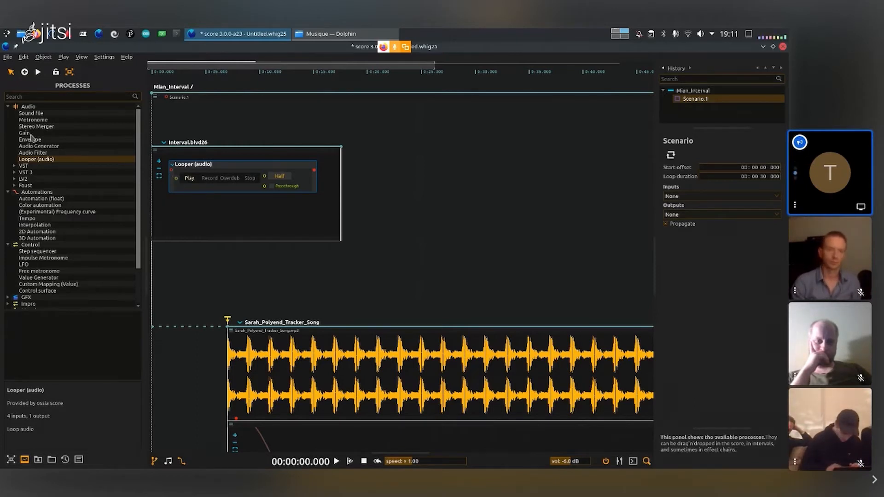
- Add a Gain process to the Looper's interval and place it just after the Looper
drag(29, 134, 200, 213)
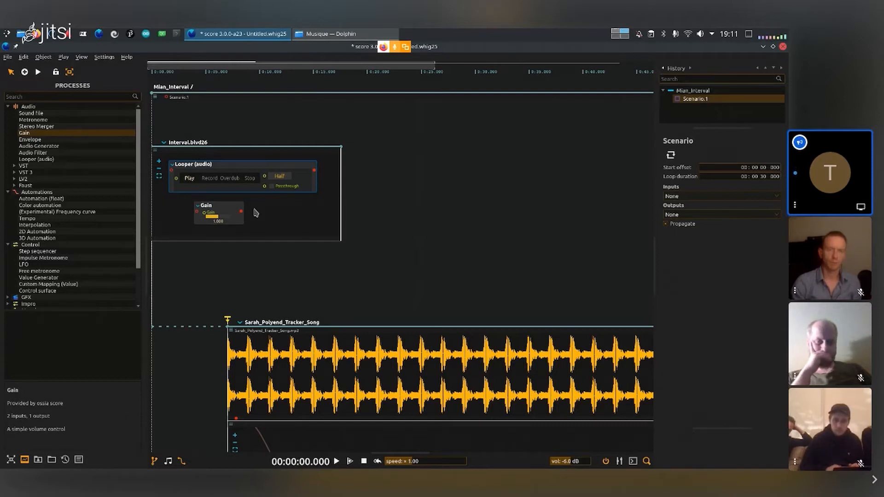
scroll(253, 211, up, 3)
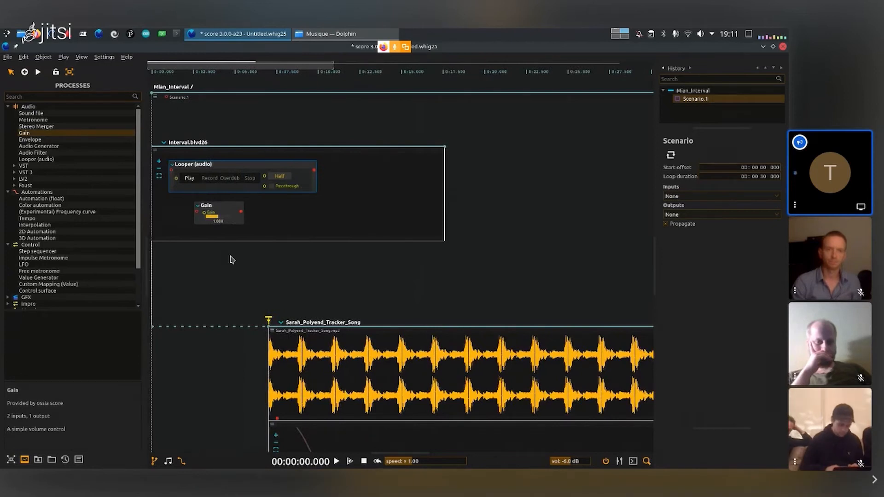
drag(223, 211, 361, 170)
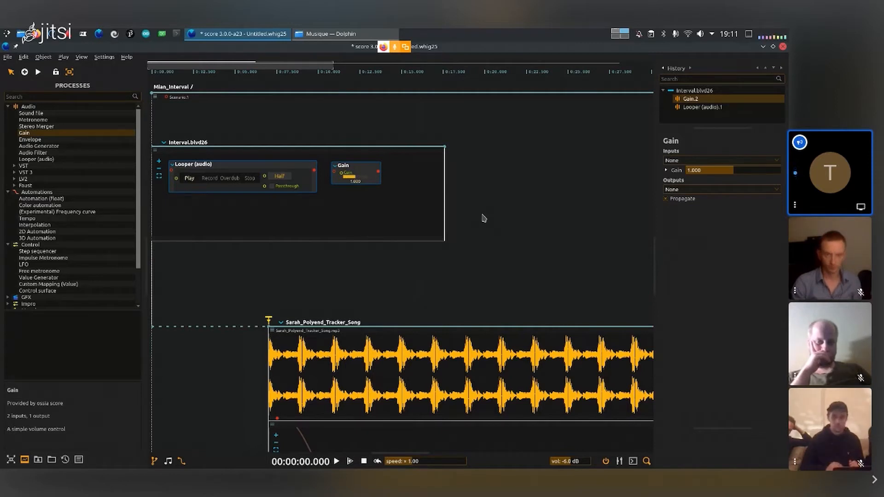
scroll(484, 219, down, 3)
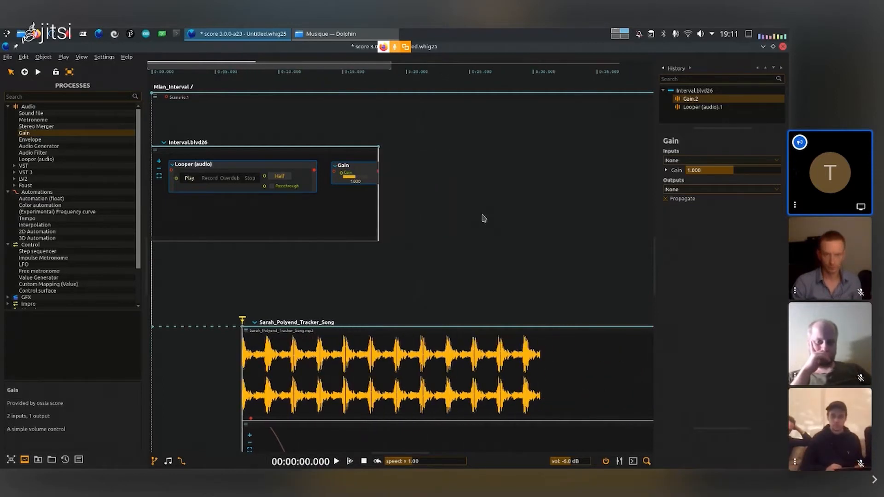
scroll(484, 219, up, 9)
scroll(484, 219, down, 3)
scroll(484, 218, up, 5)
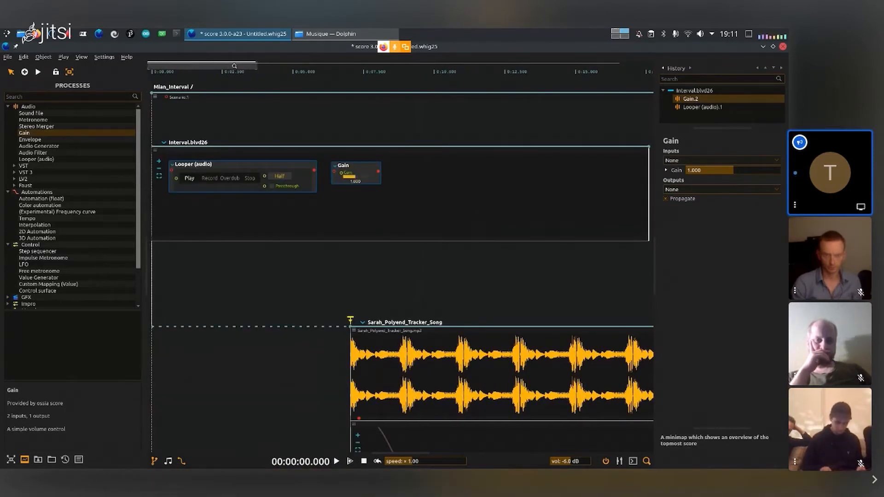
mouse_move(192, 67)
mouse_down()
mouse_move(224, 68)
mouse_move(192, 67)
mouse_up()
mouse_move(256, 66)
mouse_down()
mouse_move(237, 66)
mouse_move(266, 66)
mouse_up()
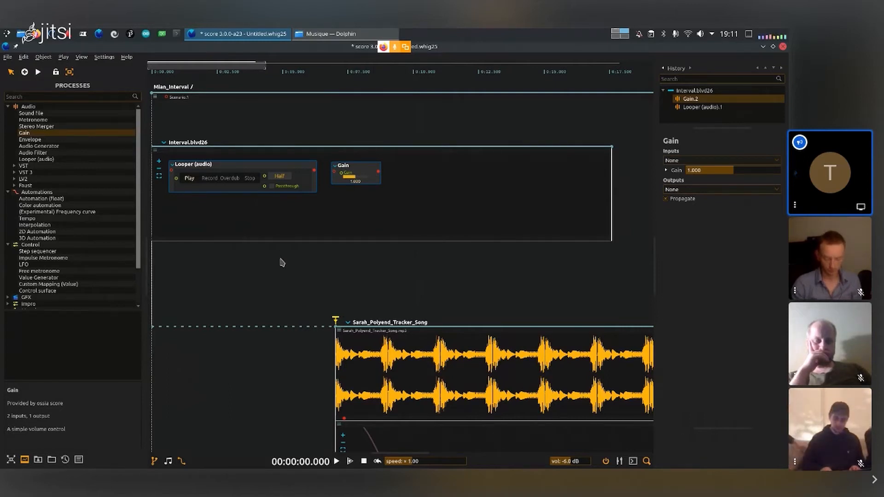
scroll(282, 263, down, 3)
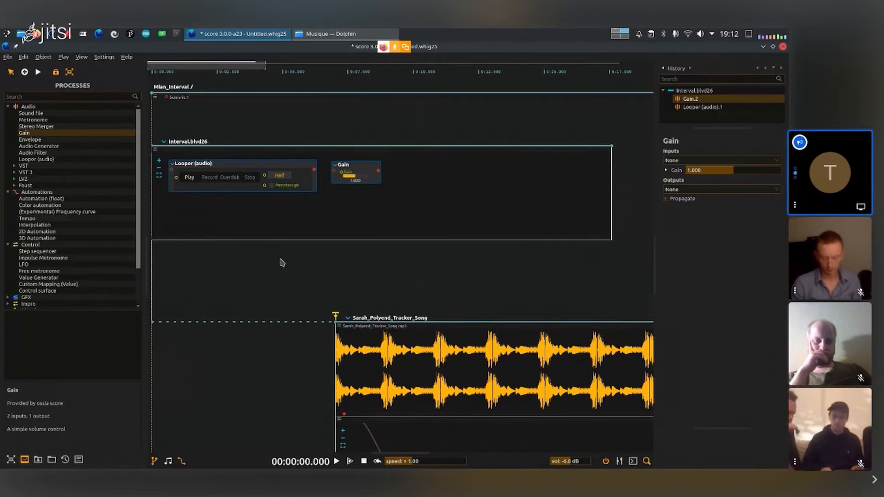
scroll(282, 262, up, 5)
scroll(283, 263, down, 3)
scroll(283, 262, up, 2)
scroll(282, 262, down, 2)
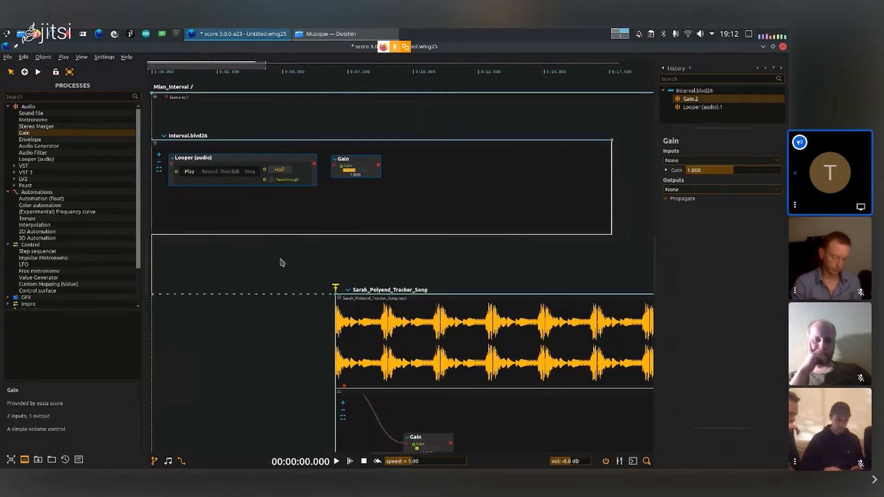
- Connect the Looper's audio output to the Gain's input and set the gain to 0.367
scroll(282, 262, up, 2)
scroll(283, 262, down, 4)
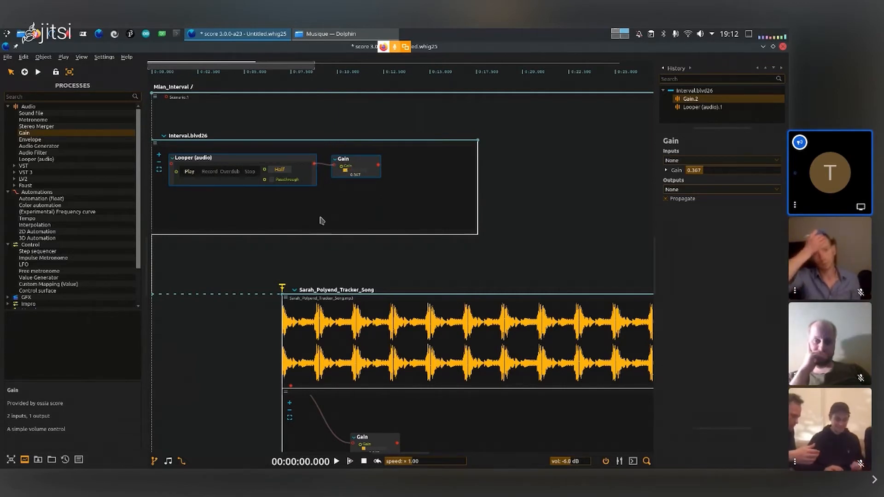
click(405, 125)
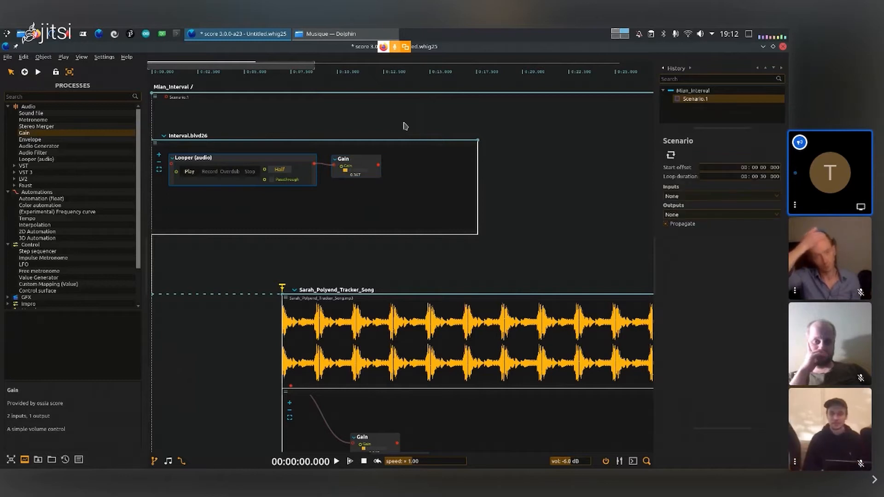
- Play the score, raise the gain after the Looper to 1.200 while it runs, and stop playback
key(space)
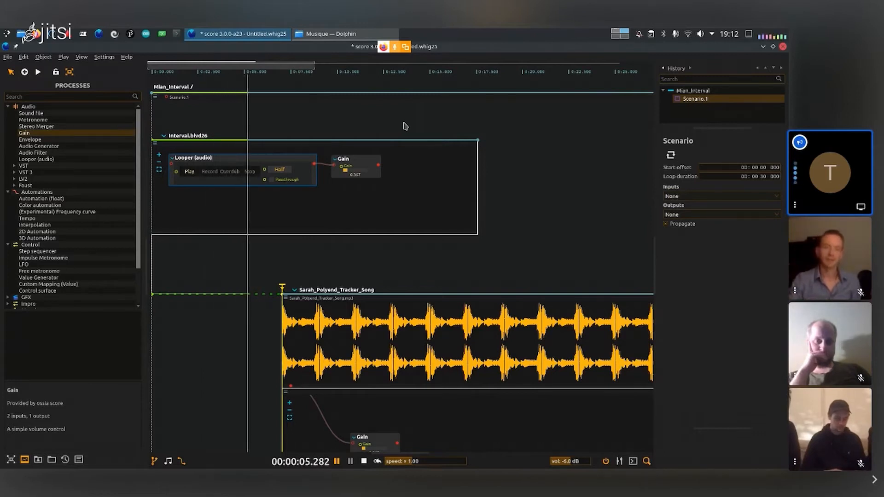
drag(353, 174, 358, 175)
click(354, 174)
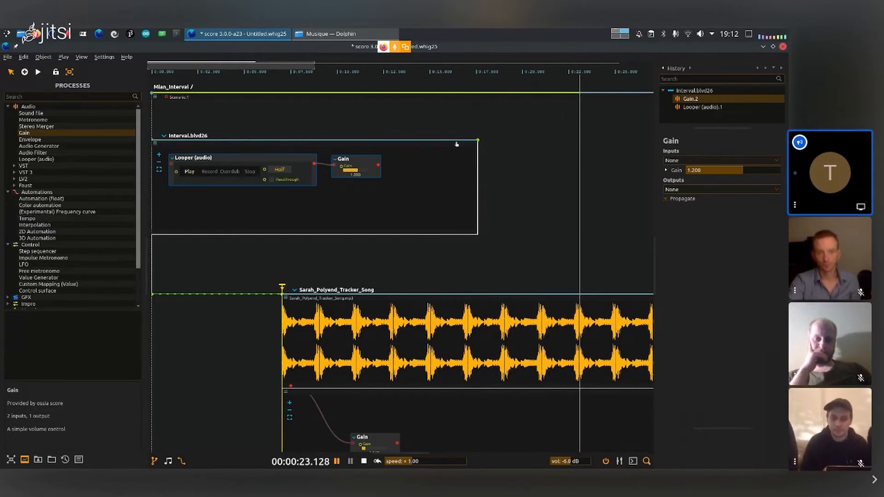
key(Return)
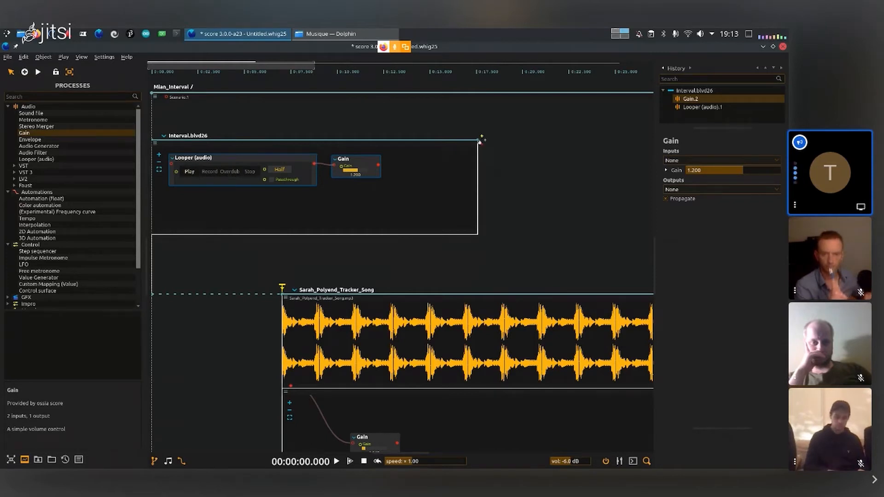
- Add a trigger at the end of the Looper's interval and, during playback, switch the Looper to Record and back to Play
click(479, 140)
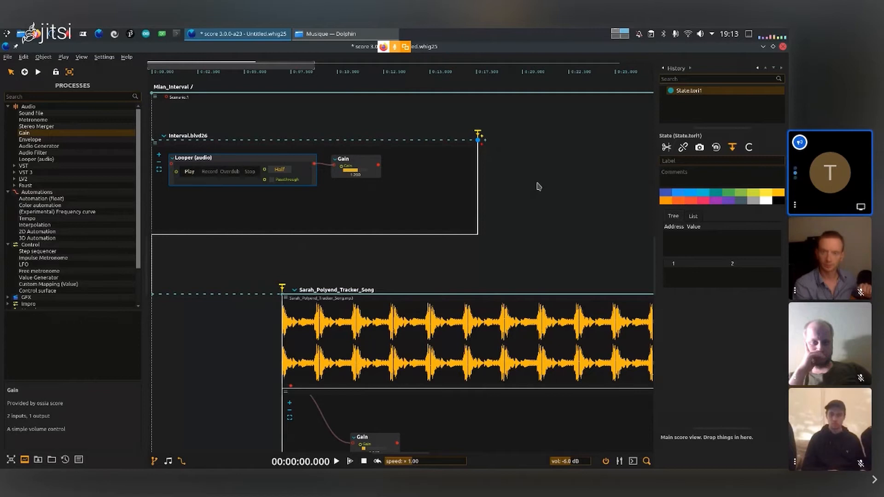
key(space)
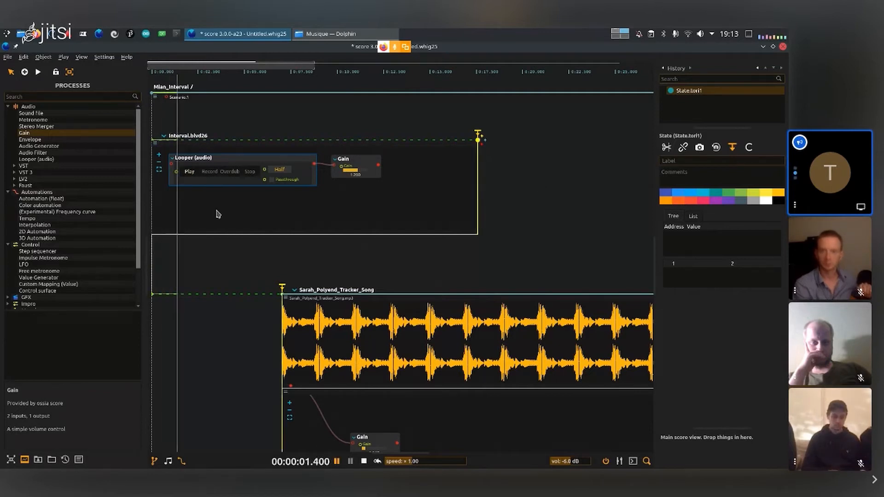
click(207, 173)
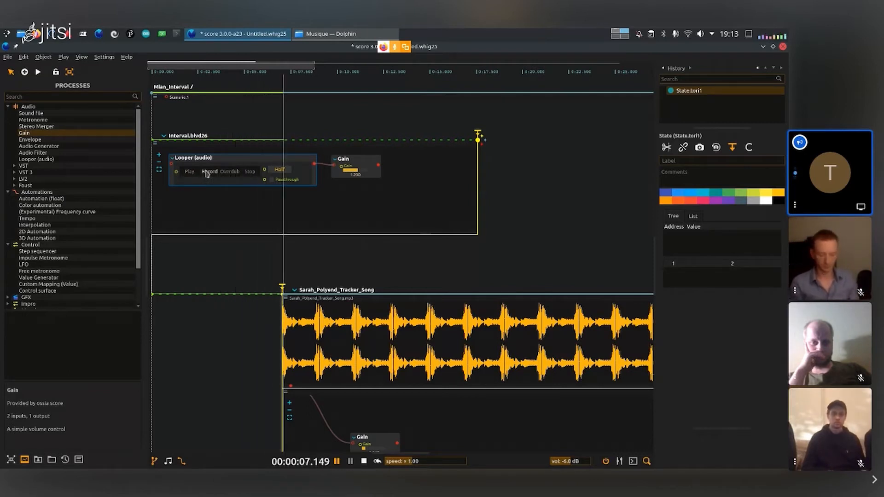
click(191, 173)
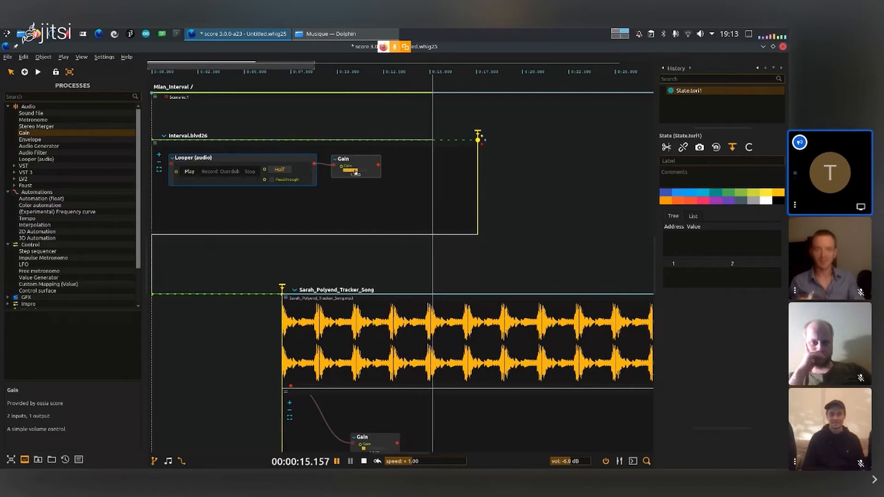
- Adjust the gain after the Looper to 0.533 while the loop plays, and stop playback
drag(355, 174, 348, 172)
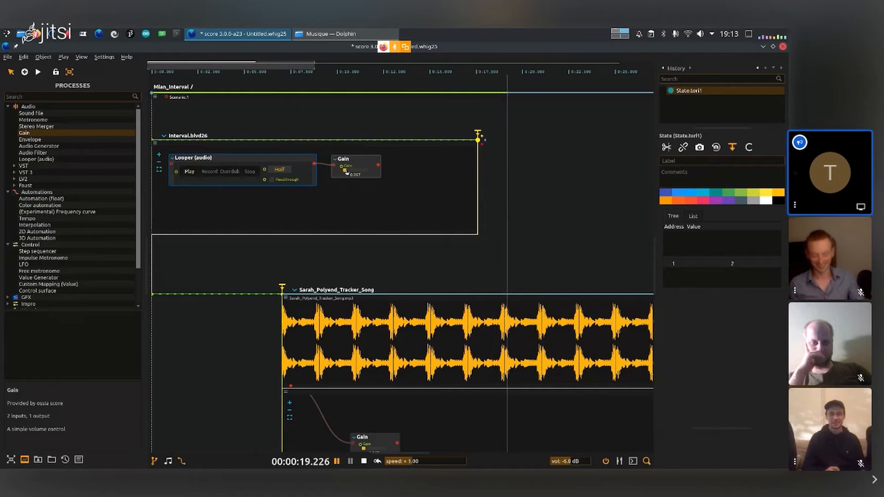
drag(347, 172, 353, 173)
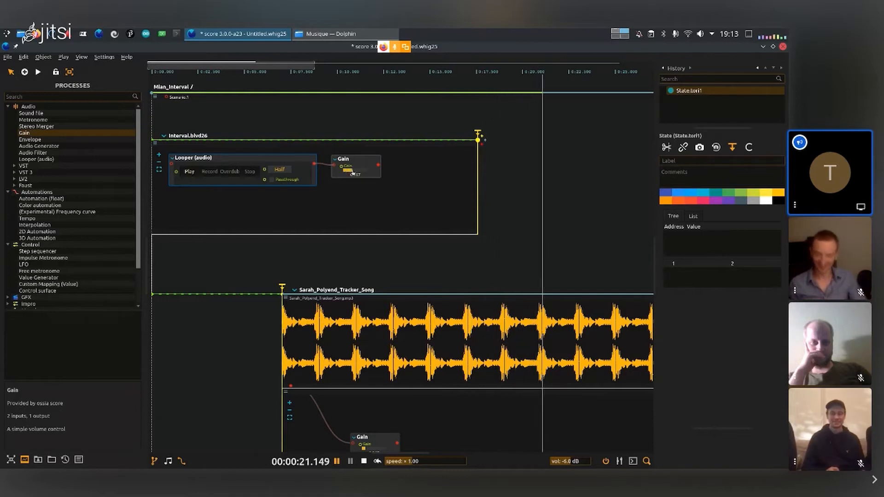
mouse_move(353, 174)
mouse_down()
mouse_move(361, 173)
mouse_move(351, 173)
mouse_up()
key(Return)
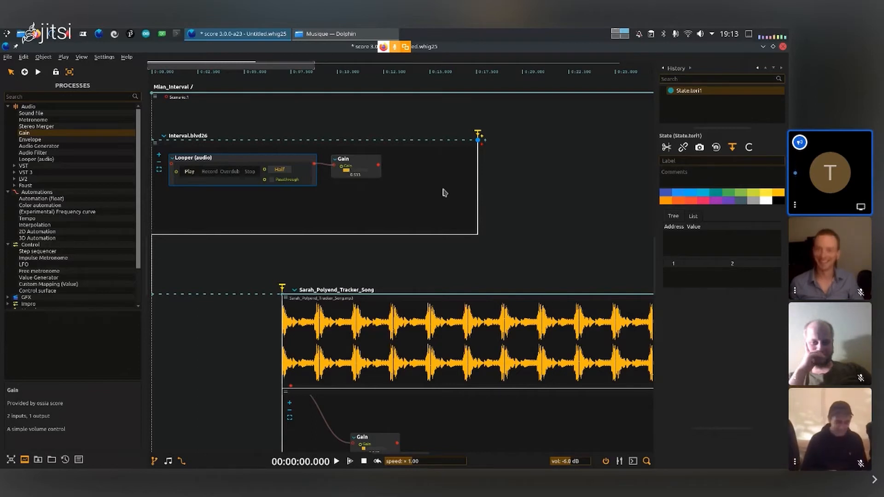
- Spread the Looper's interval and the Sarah_Polyend_Tracker_Song branch apart vertically, and slightly reduce the height of the Looper's slot
drag(433, 139, 432, 121)
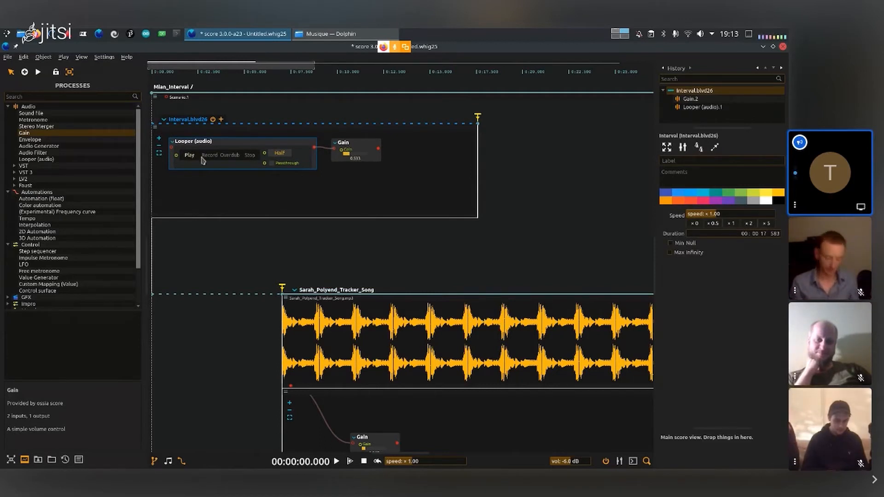
drag(263, 294, 262, 381)
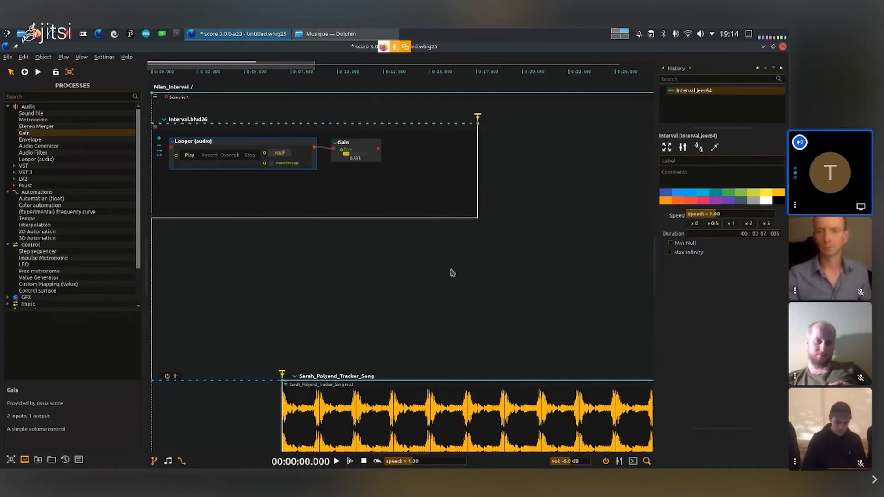
click(425, 290)
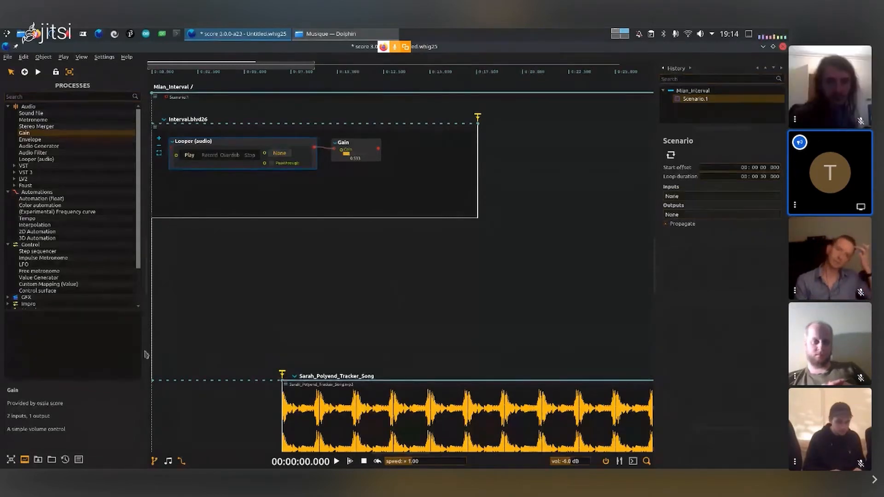
click(248, 407)
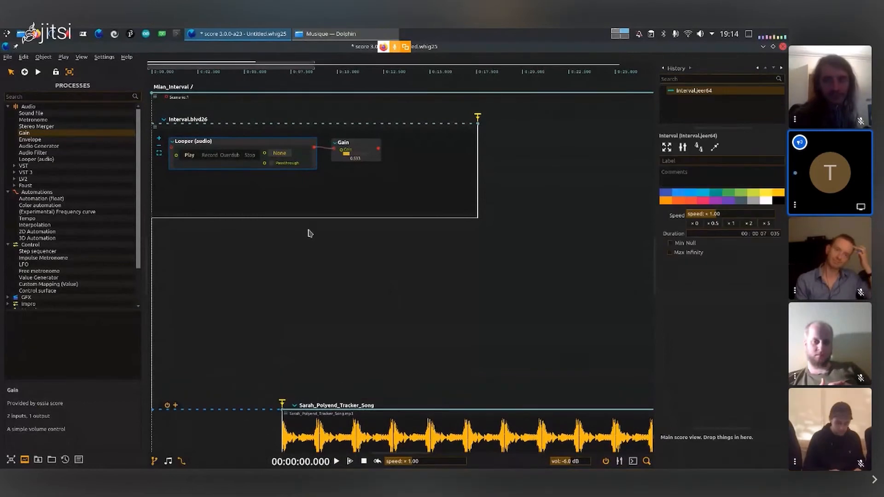
drag(302, 218, 302, 209)
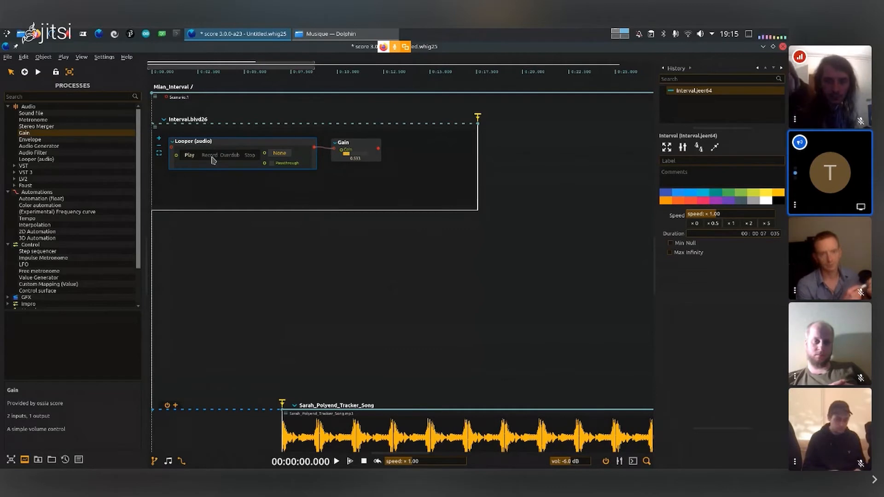
- Switch to the Jitsi meeting in Firefox to check the call, and return to score
click(616, 37)
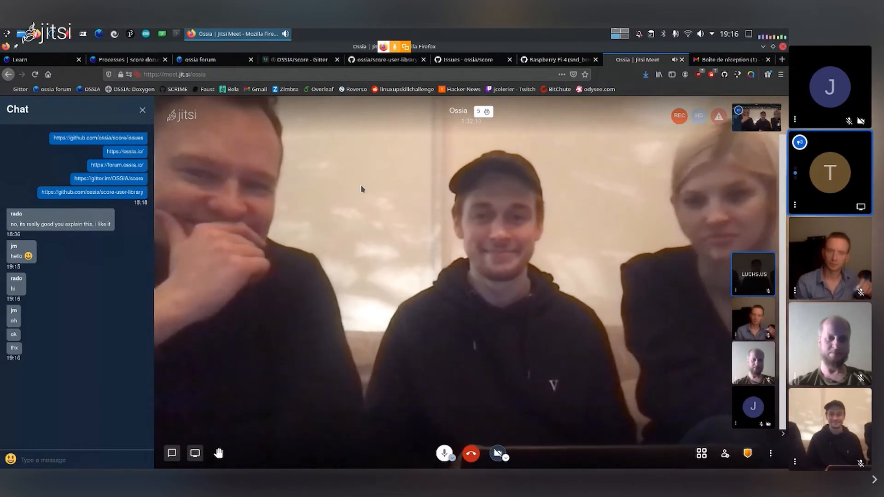
key(ctrl+F2)
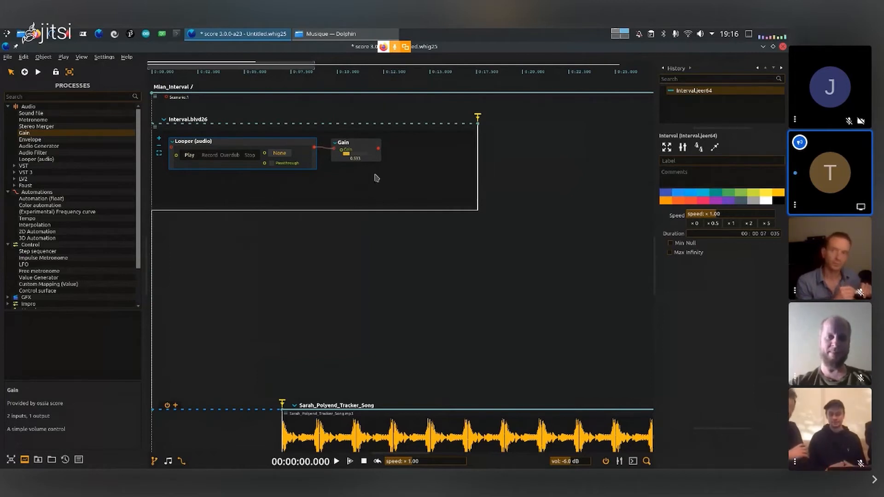
- Shift the Gain and Looper processes to the right inside their interval and switch the timeline to musical bars
drag(368, 144, 409, 148)
drag(283, 146, 304, 150)
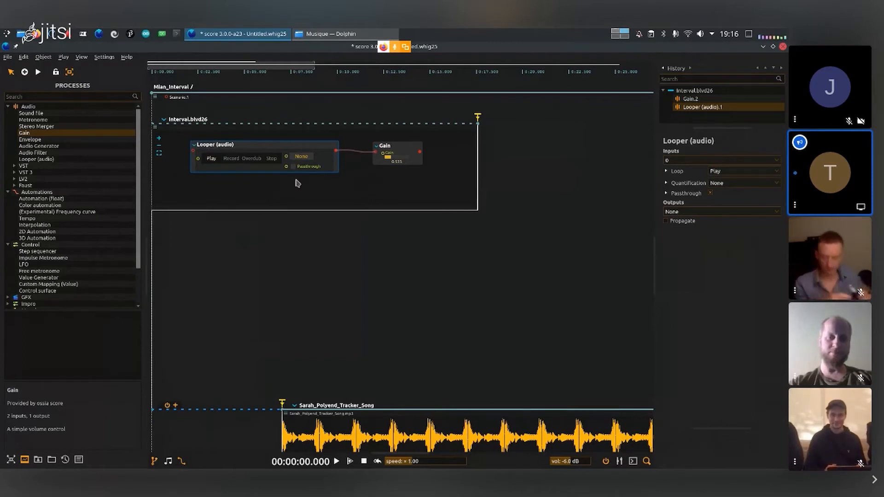
click(168, 461)
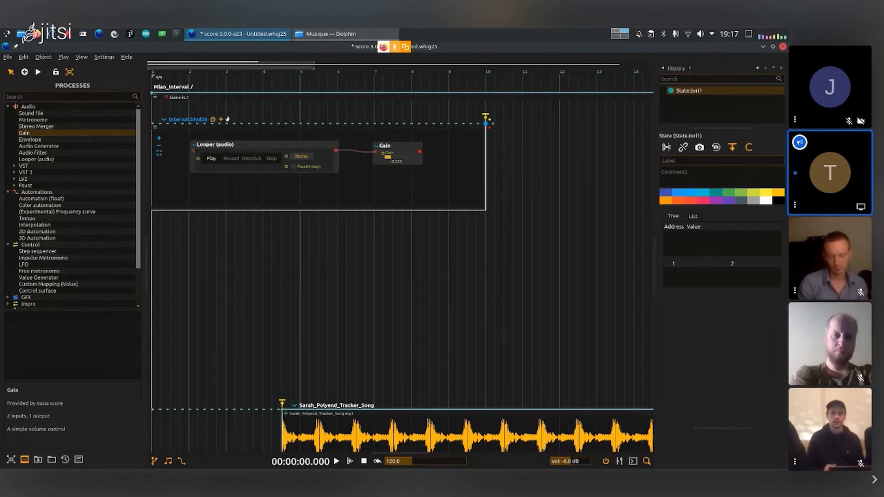
- Add a Scenario process from the Structure category to the Looper's interval
click(222, 119)
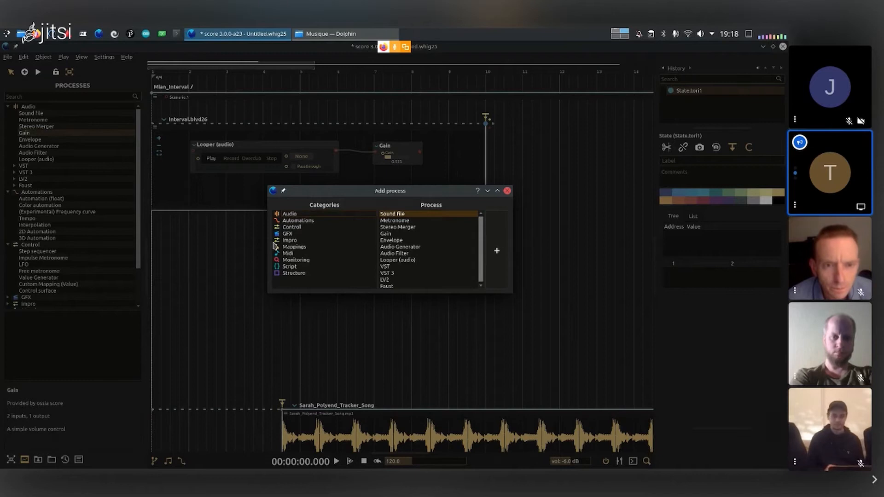
click(303, 275)
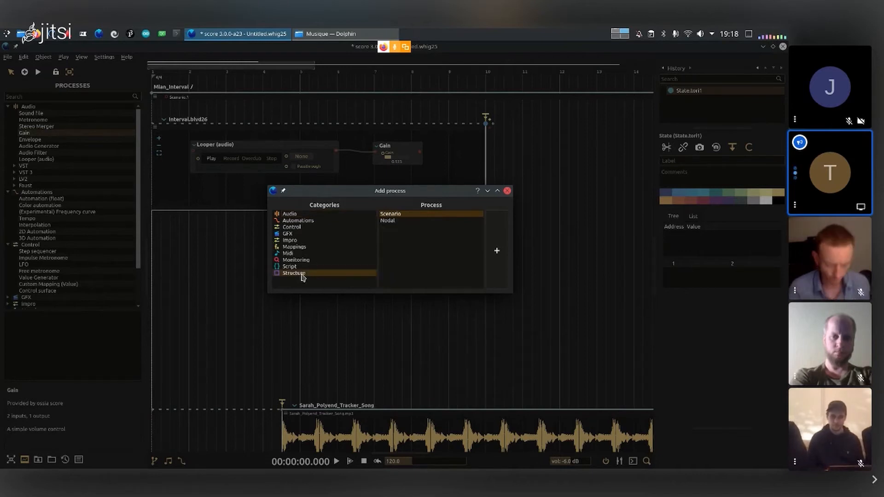
click(498, 239)
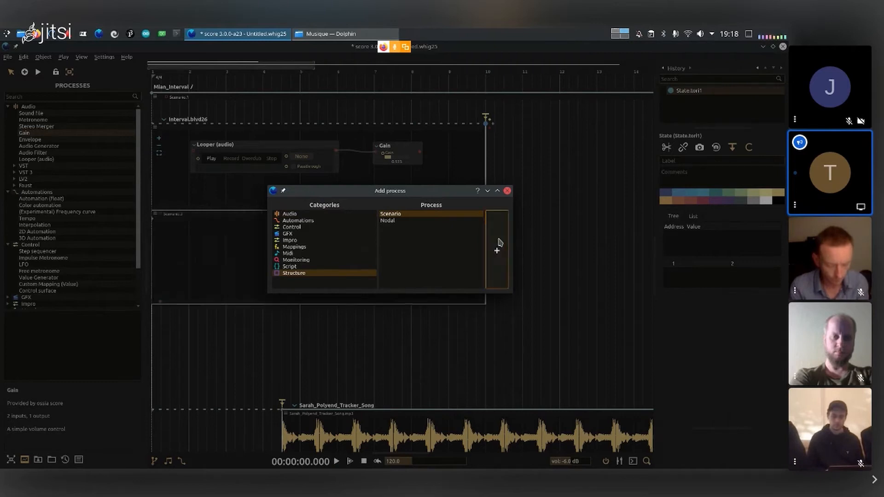
click(509, 192)
- Draw intervals in the new scenario that branch downward at about bar 2.5, and play the score briefly to test them
drag(153, 220, 153, 234)
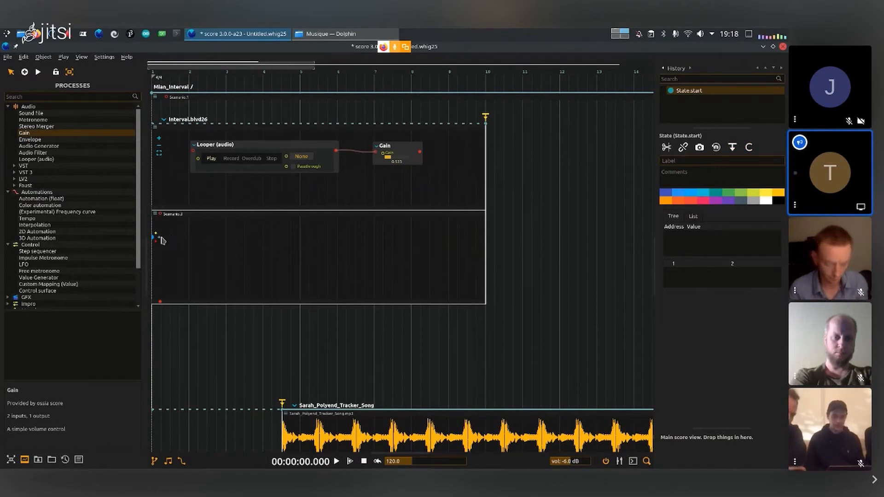
drag(159, 238, 244, 274)
click(382, 266)
key(space)
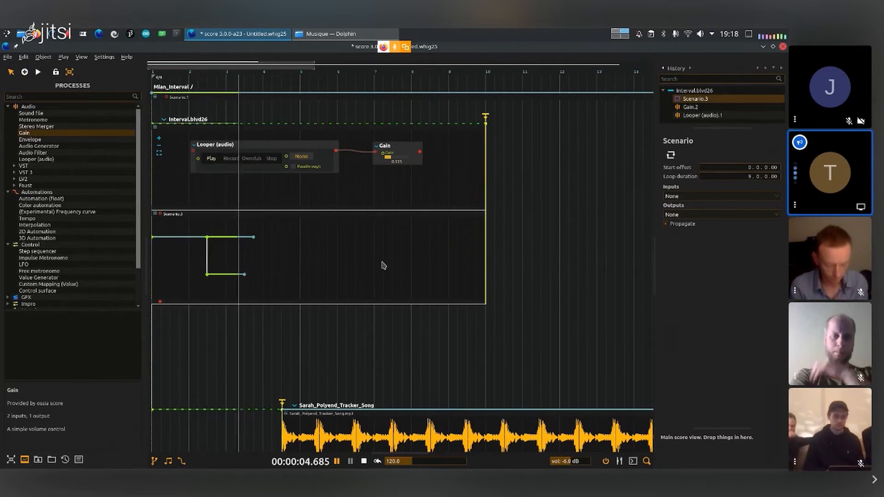
key(space)
- Rename the interval holding the Looper process to Looper
click(185, 119)
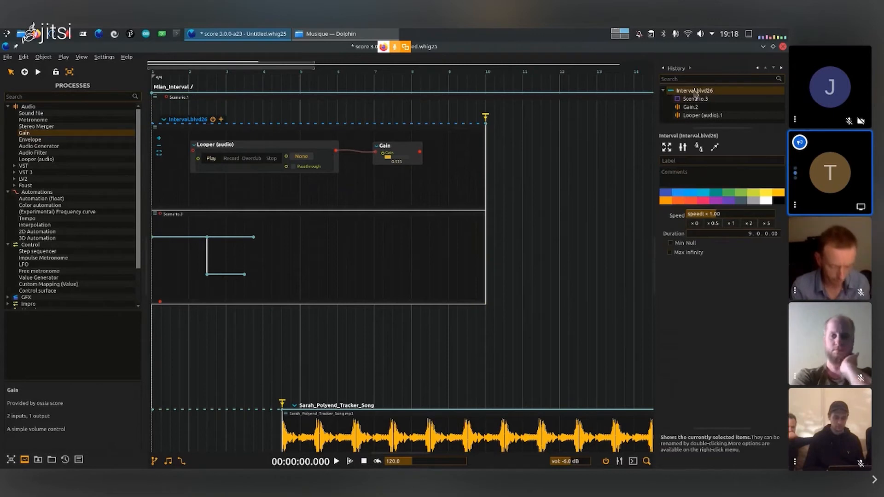
double_click(694, 91)
text(Loope)
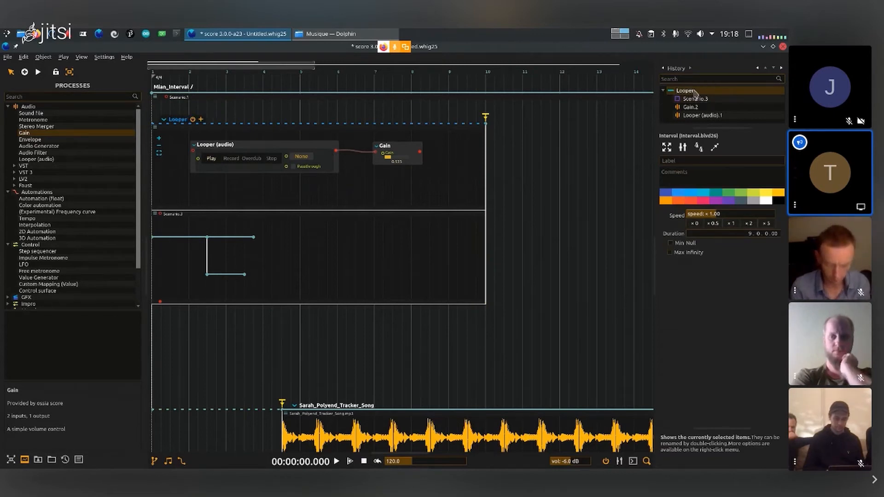
text(r)
key(Return)
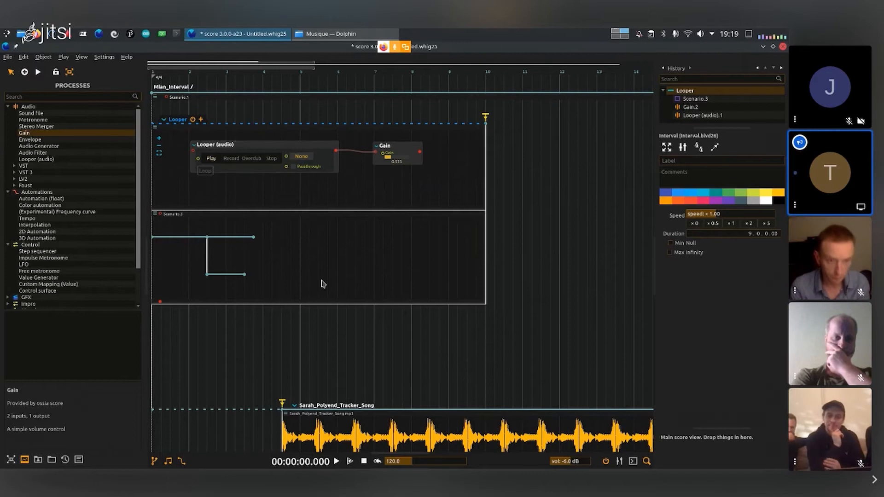
scroll(323, 284, down, 5)
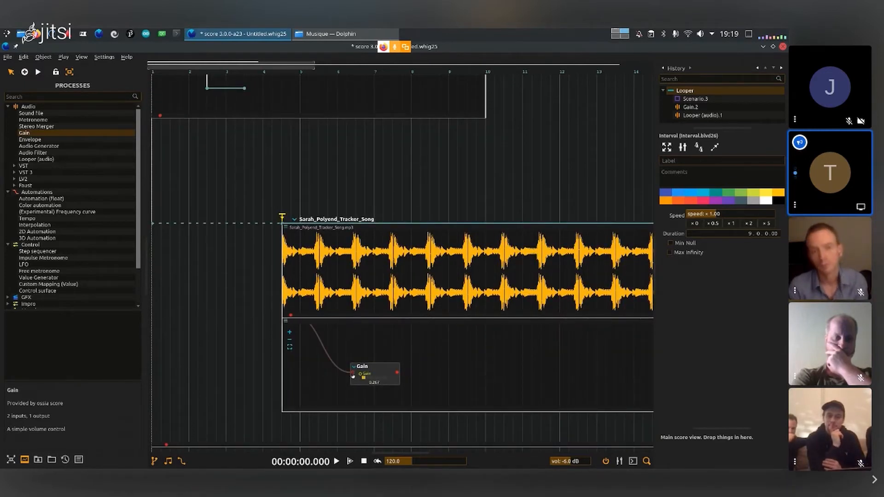
scroll(353, 377, up, 5)
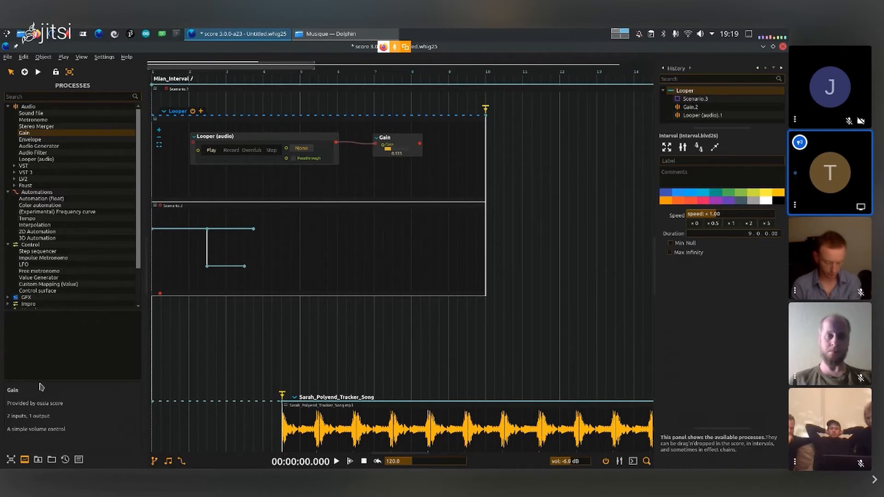
- Open the User Library and expand the Mapper folder under Devices
click(11, 460)
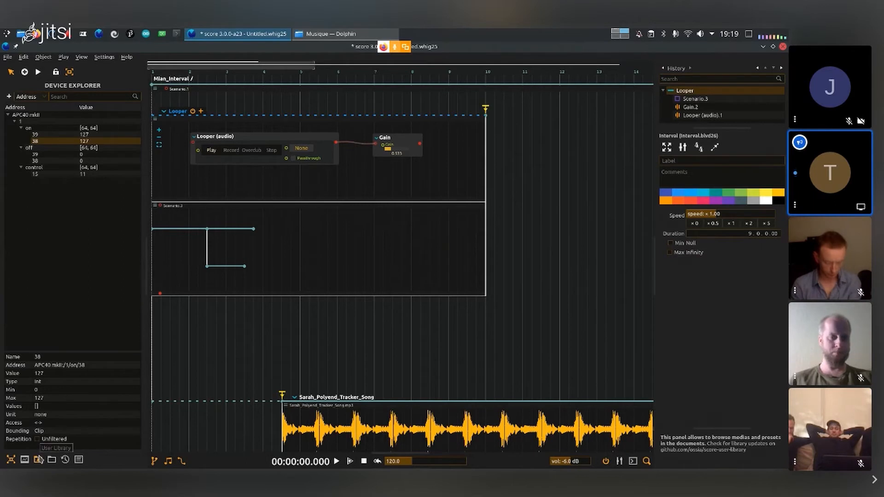
click(38, 460)
click(15, 114)
click(16, 120)
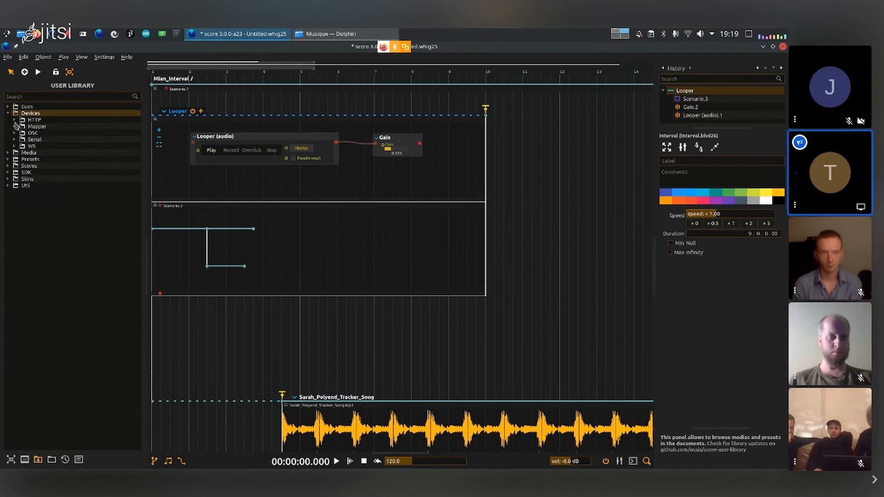
click(14, 127)
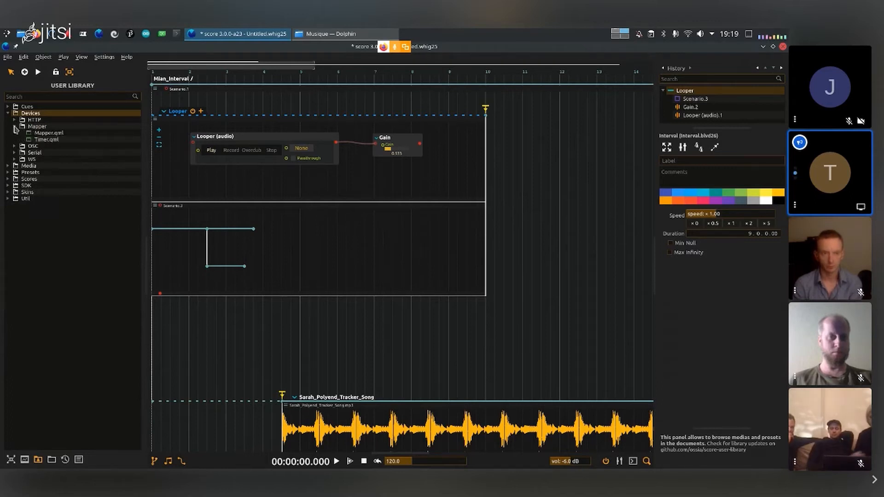
- Add the Mapper.qml device from the user library under the name Mapper
click(48, 133)
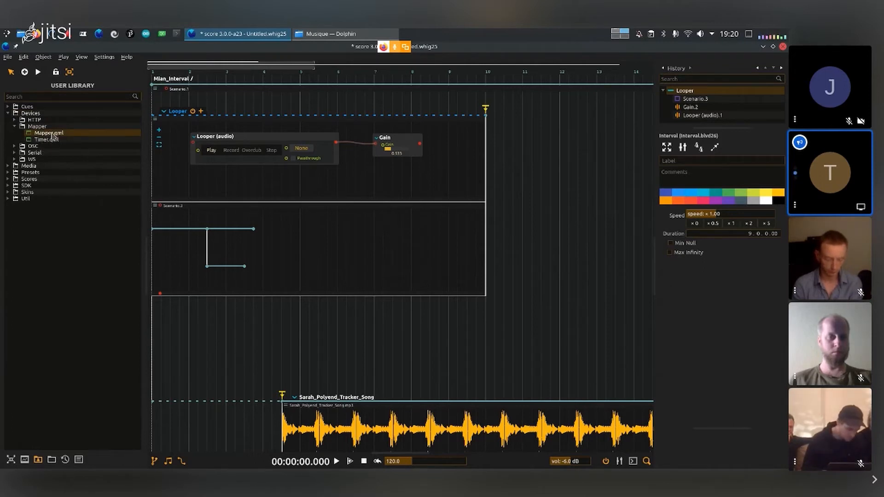
double_click(52, 135)
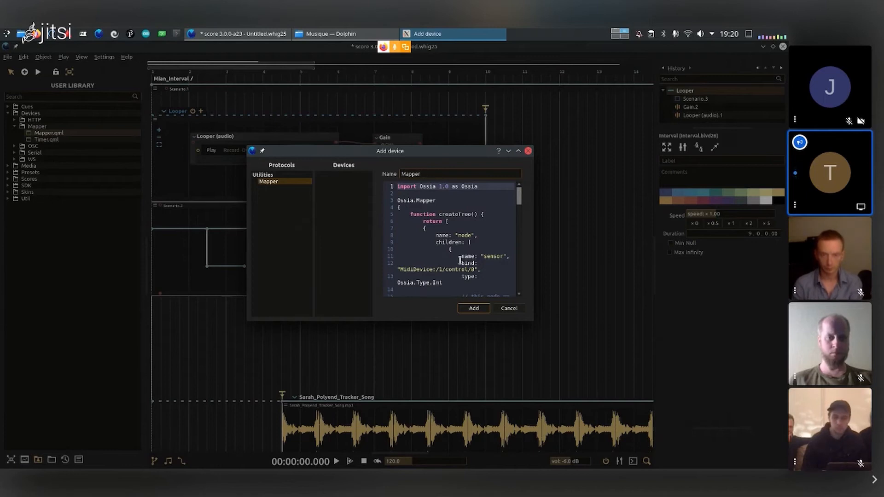
scroll(460, 261, down, 8)
scroll(459, 261, up, 8)
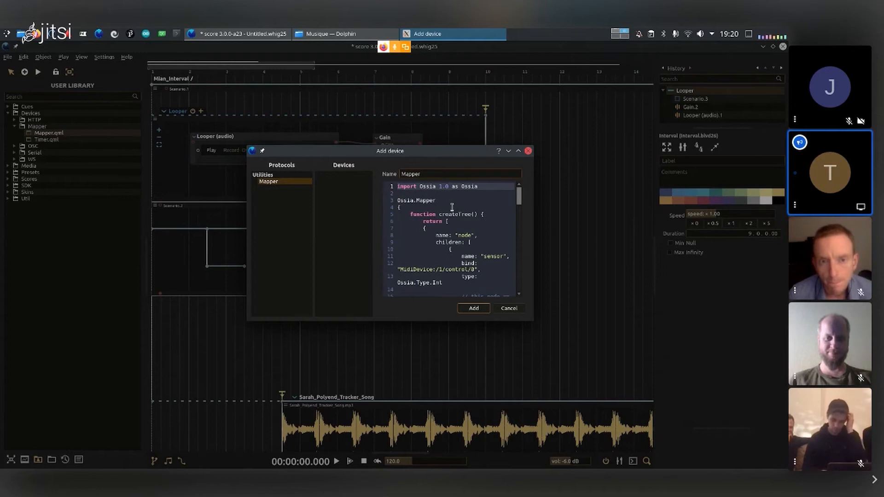
click(474, 308)
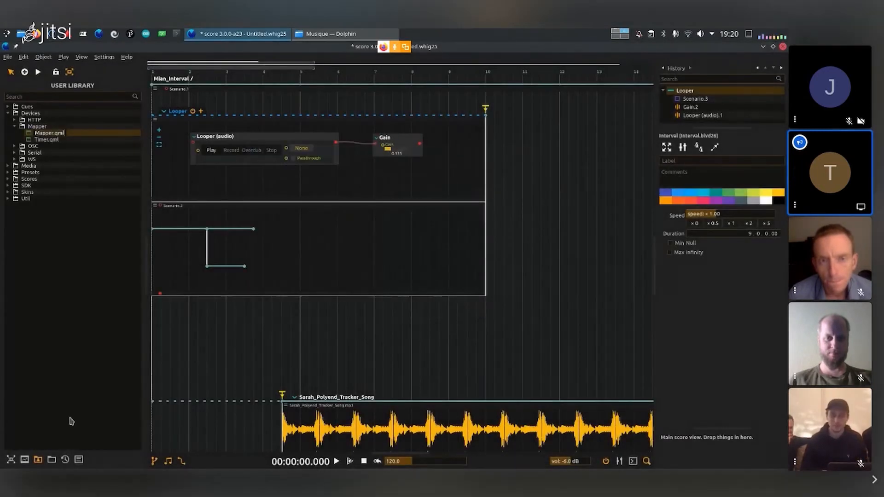
- Open the Device Explorer and expand the Mapper device down to the parameters of its node
click(12, 459)
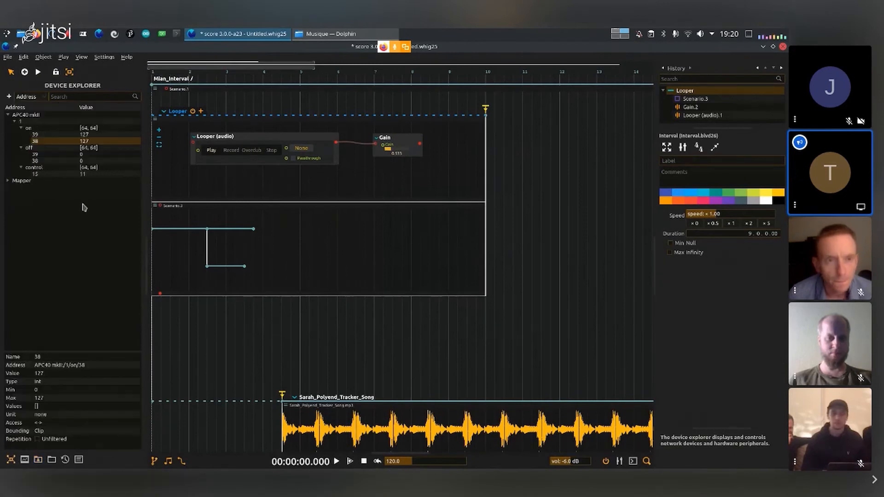
click(8, 181)
click(14, 187)
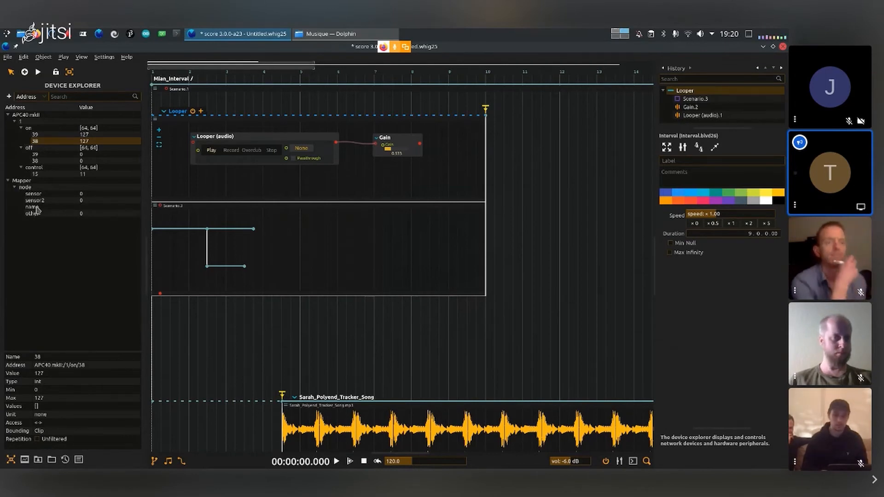
- Edit the Mapper device's code so that the top-level name "node" reads "Looper", and apply the change
right_click(28, 181)
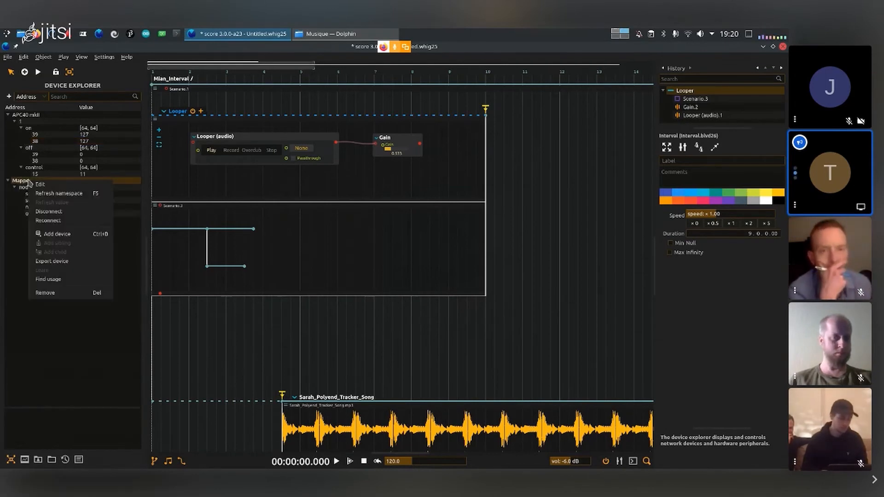
click(53, 187)
drag(339, 162, 787, 232)
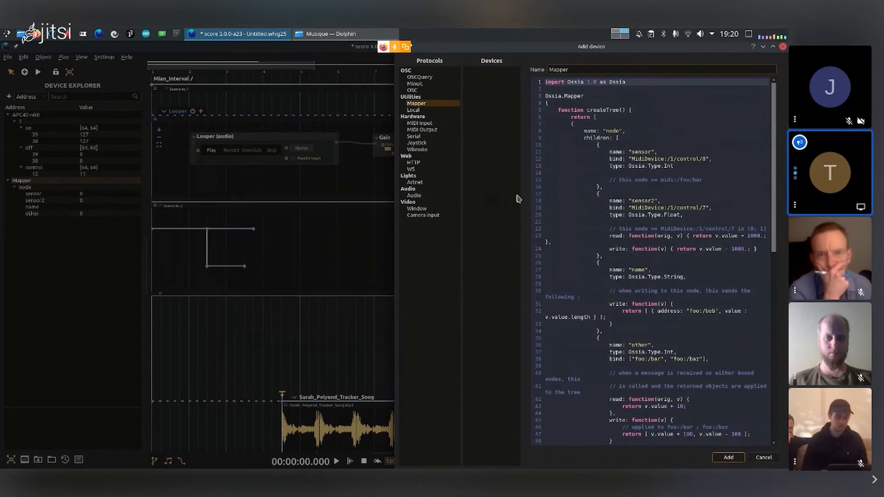
mouse_move(396, 199)
mouse_down()
mouse_move(286, 197)
mouse_move(309, 198)
mouse_up()
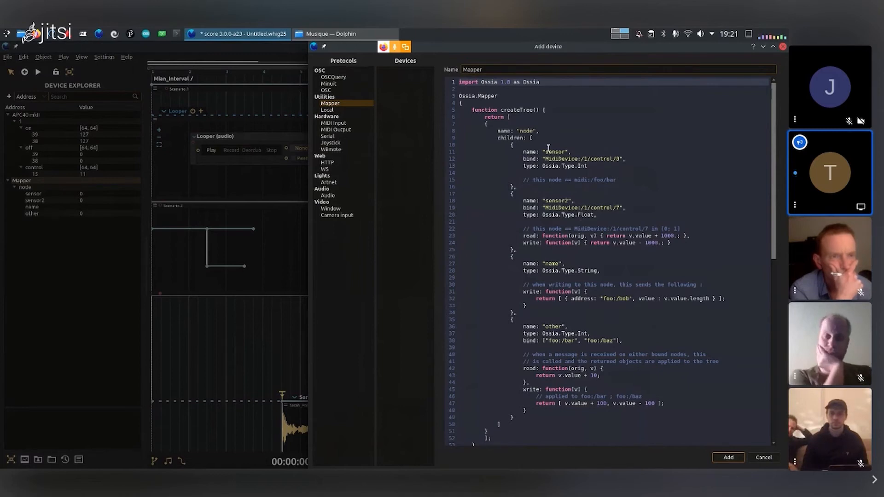
click(528, 130)
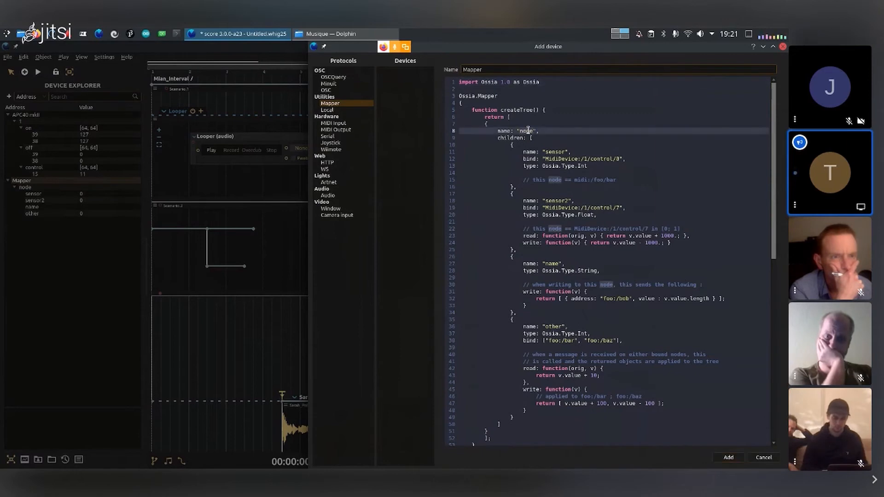
text(Loop)
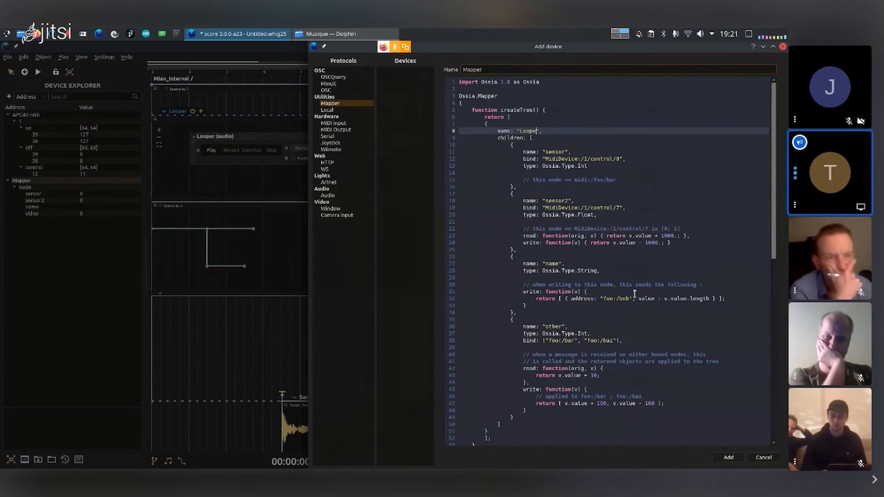
text(er)
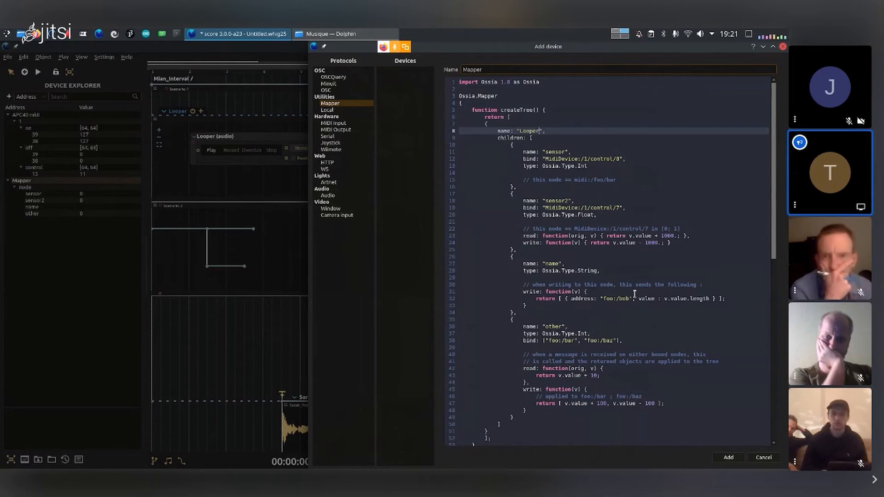
click(729, 458)
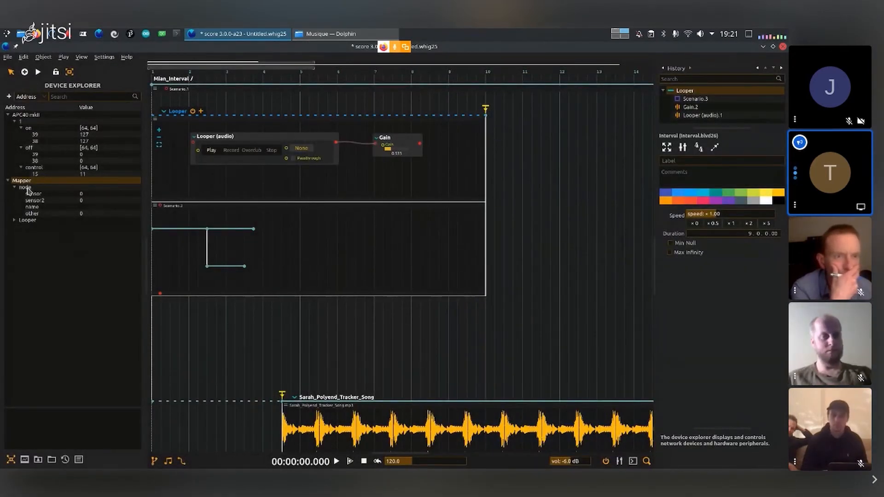
- Refresh the Mapper device's namespace and expand its Looper node
right_click(46, 181)
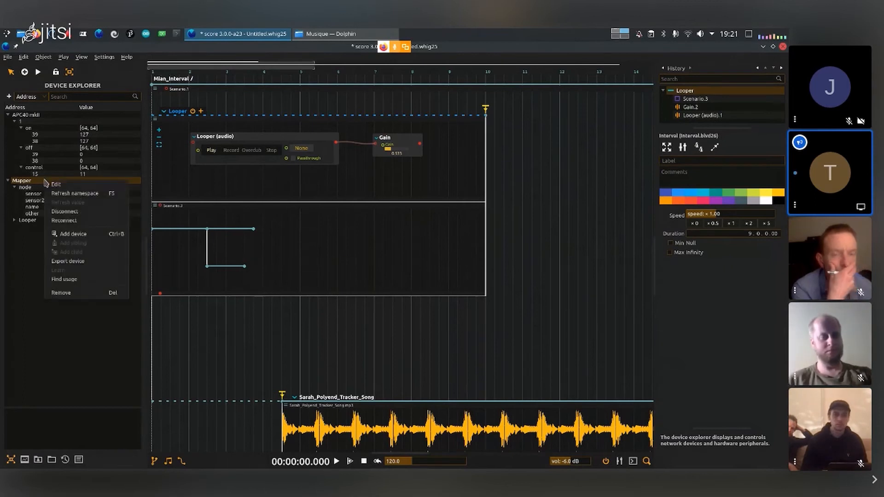
click(58, 194)
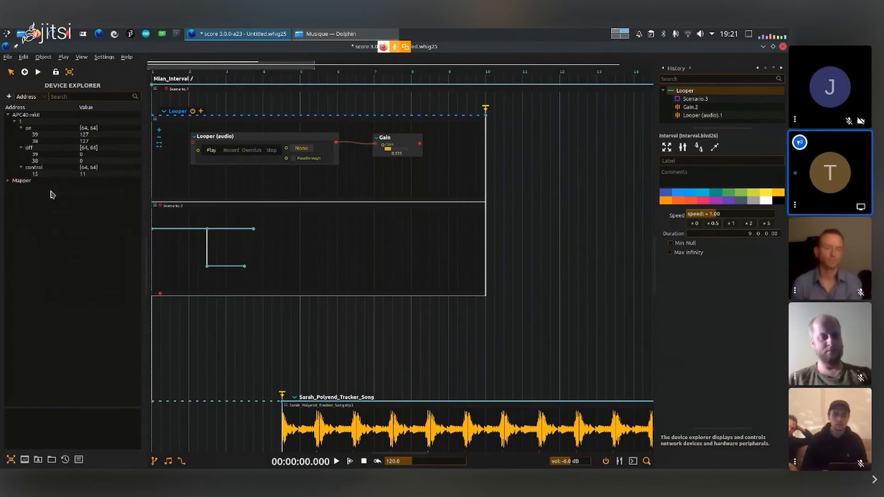
click(18, 189)
click(15, 188)
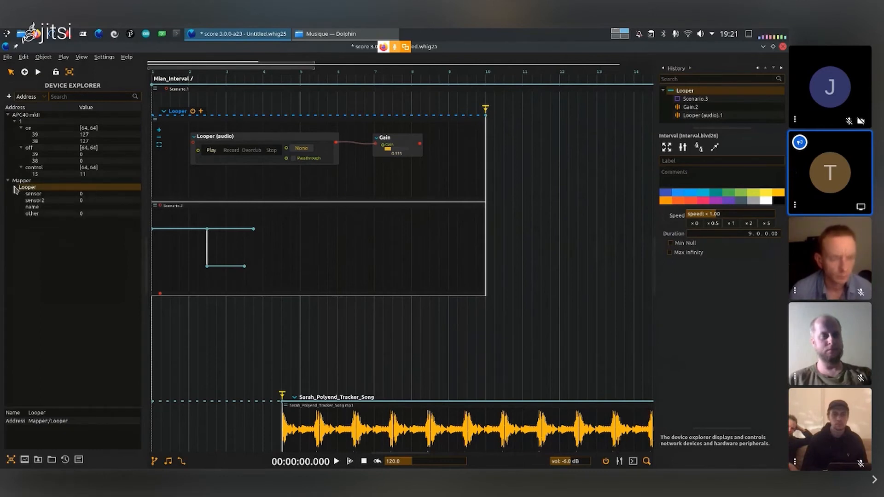
- Set the value of the name parameter under Mapper's Looper node to "Rcord"
click(51, 210)
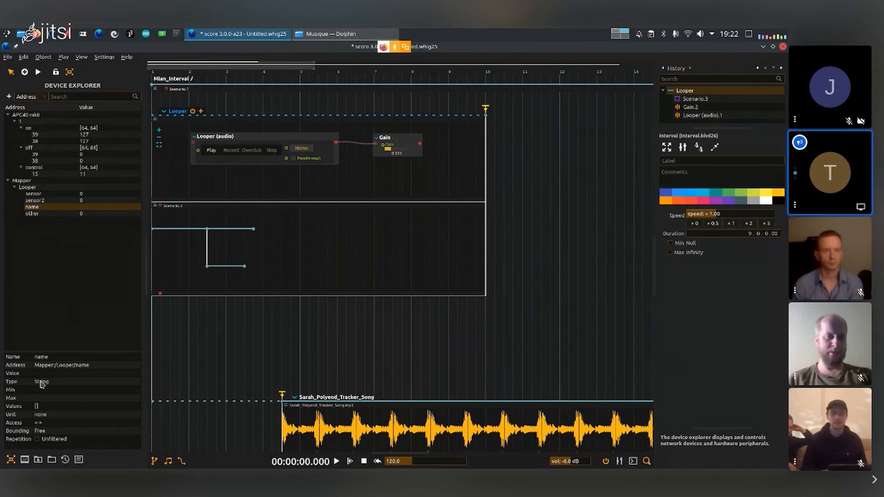
double_click(104, 208)
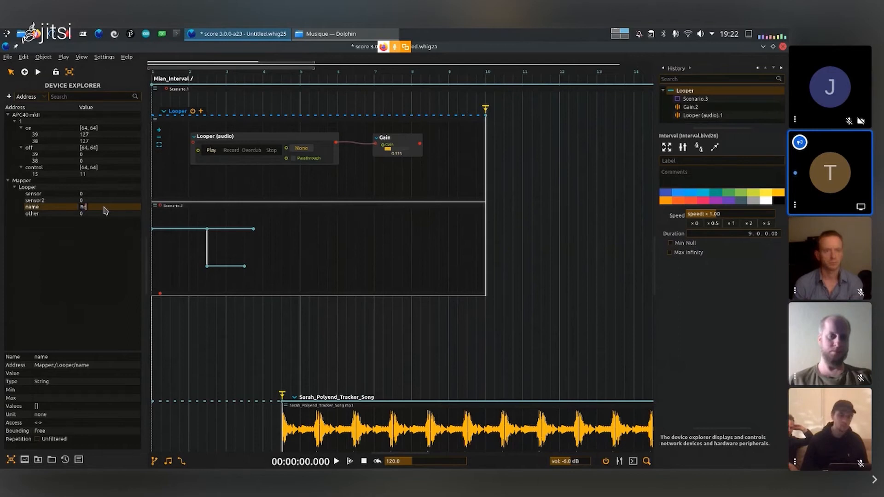
key(Return)
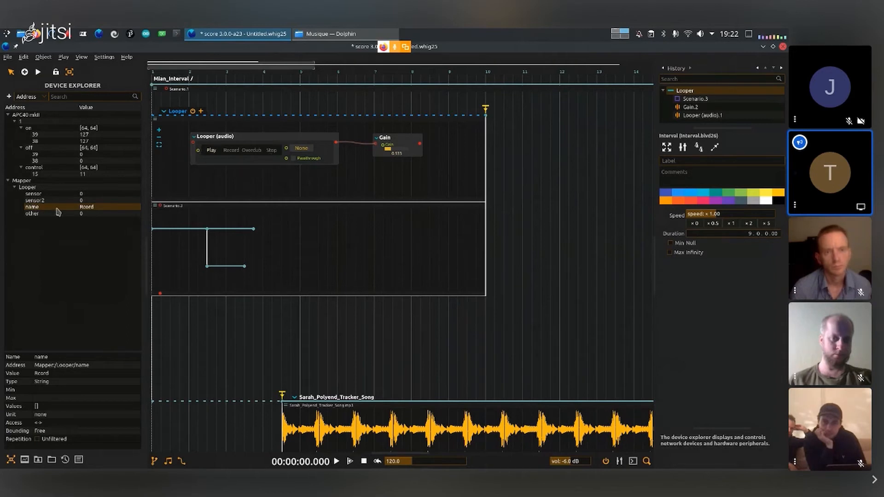
- Assign Mapper:/Looper/name to the Loop input of the Looper (audio) process and inspect the input's address
drag(52, 207, 198, 151)
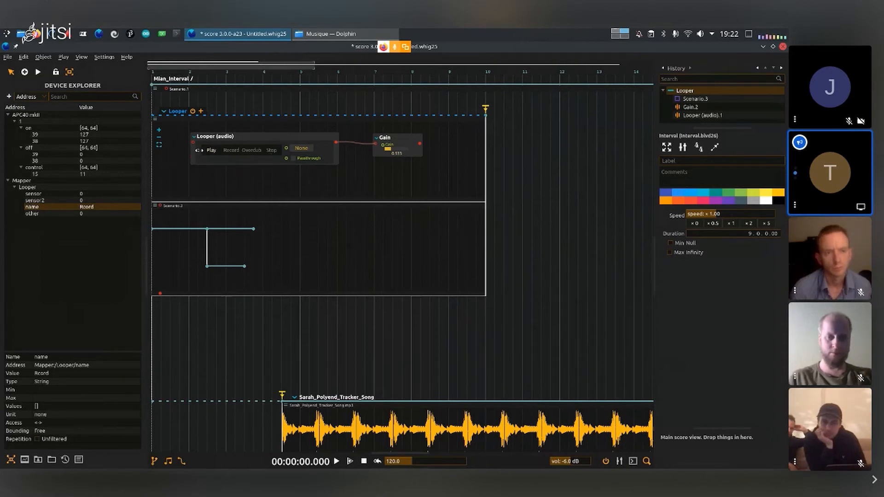
click(198, 151)
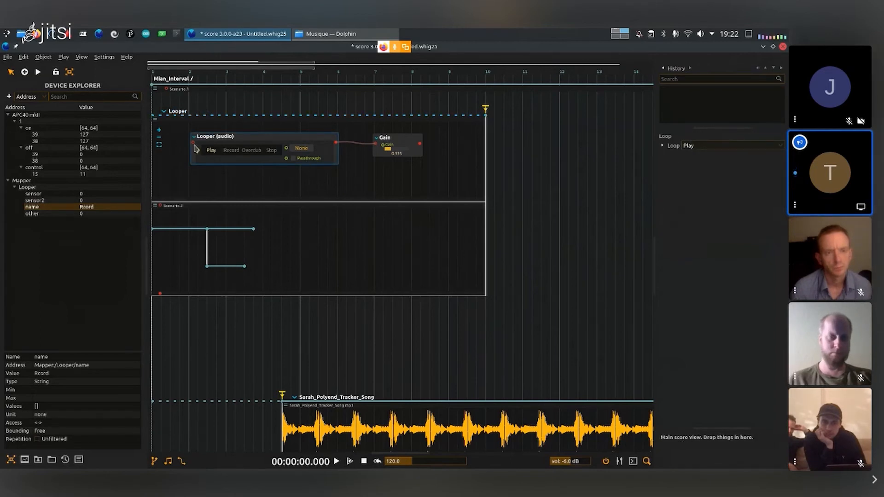
click(234, 138)
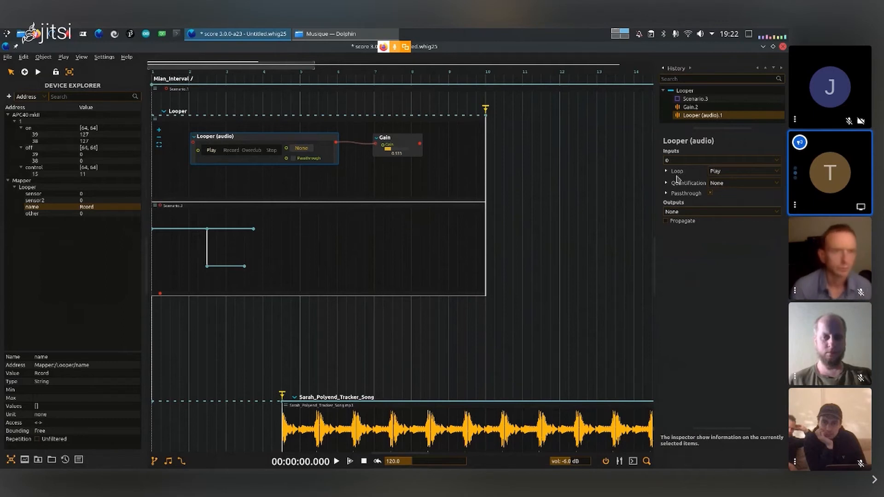
click(667, 172)
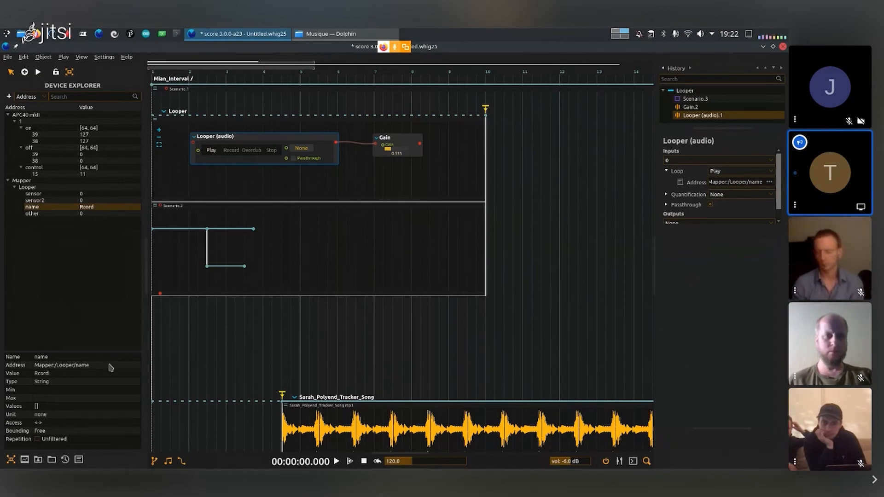
- Play the score and control the Looper through Mapper's name parameter, setting it to Record and then Play
click(262, 345)
key(space)
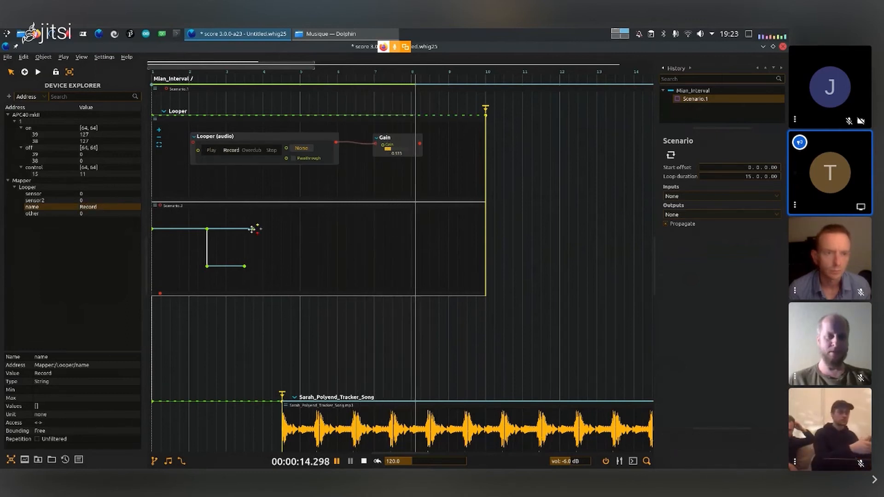
double_click(102, 210)
text(Pla)
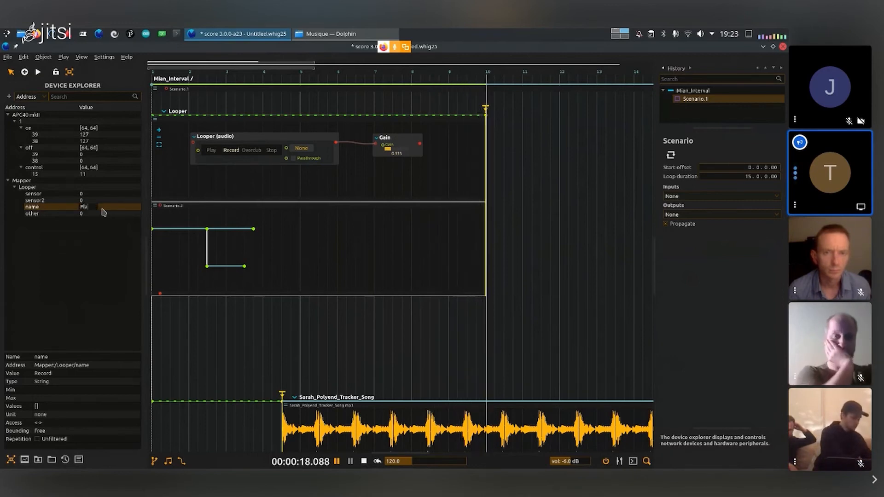
text(y)
key(Return)
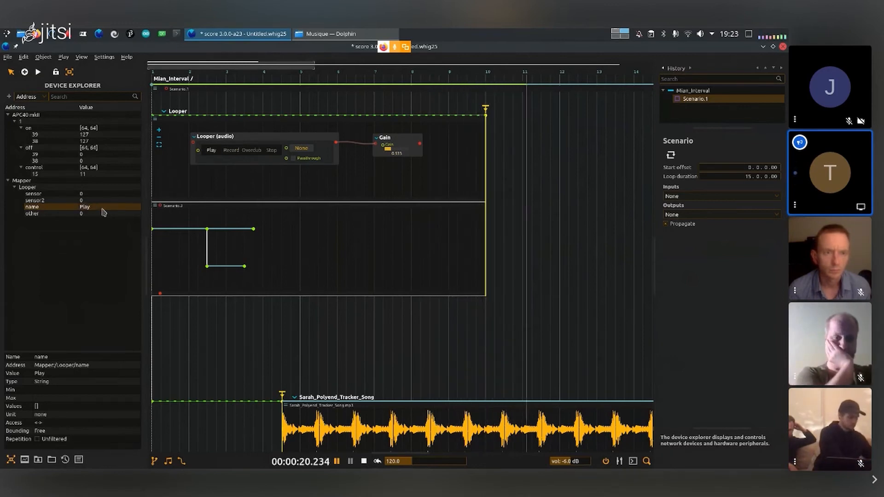
- Lower the Gain process slightly during playback and stop the score
click(389, 150)
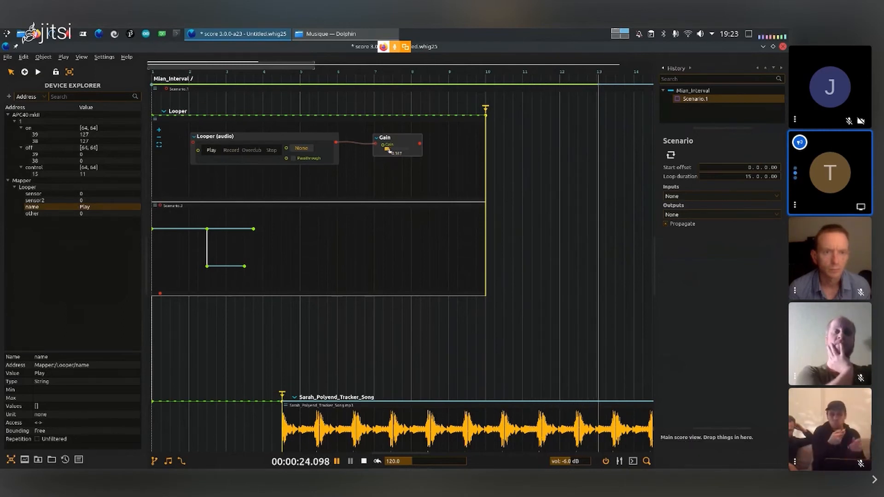
key(space)
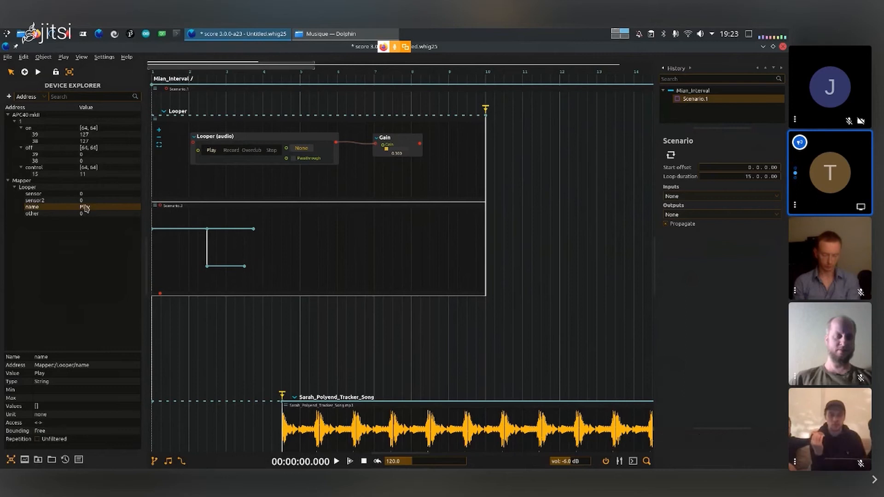
- Open the Mapper device for editing in a maximized dialog and delete the sensor and sensor2 nodes from its code
right_click(47, 182)
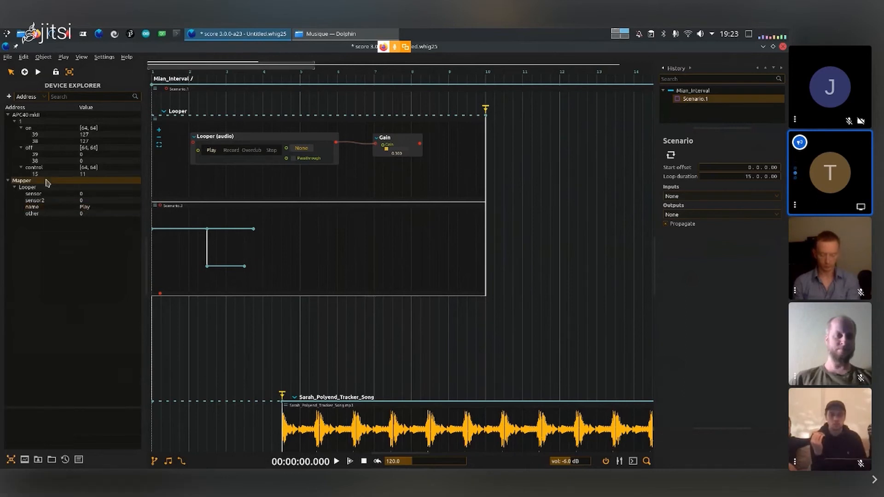
click(33, 183)
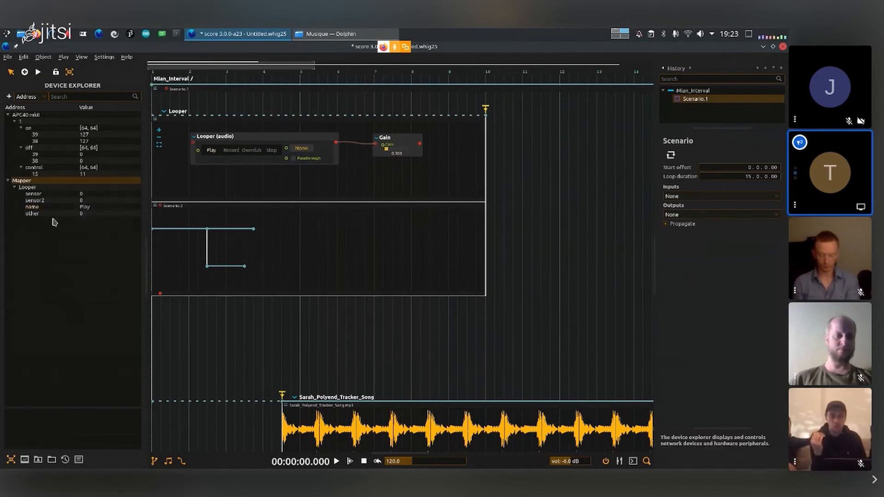
right_click(50, 184)
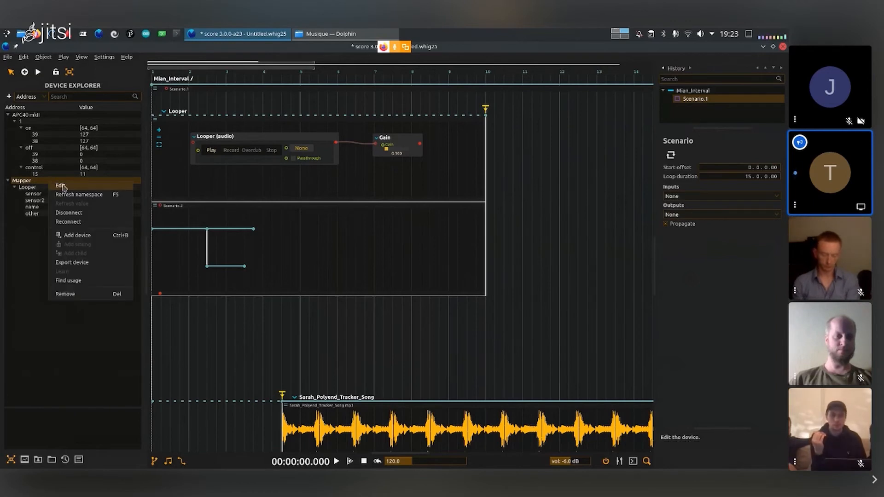
click(63, 187)
double_click(341, 169)
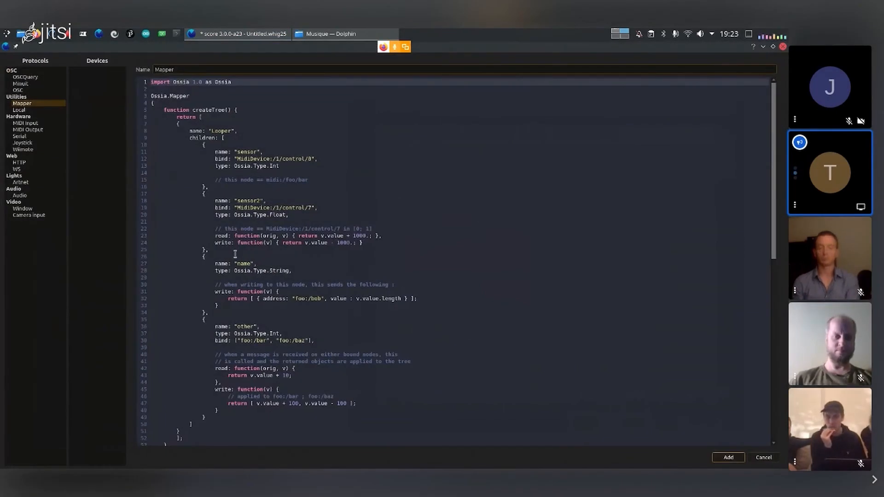
drag(213, 249, 129, 145)
key(BackSpace)
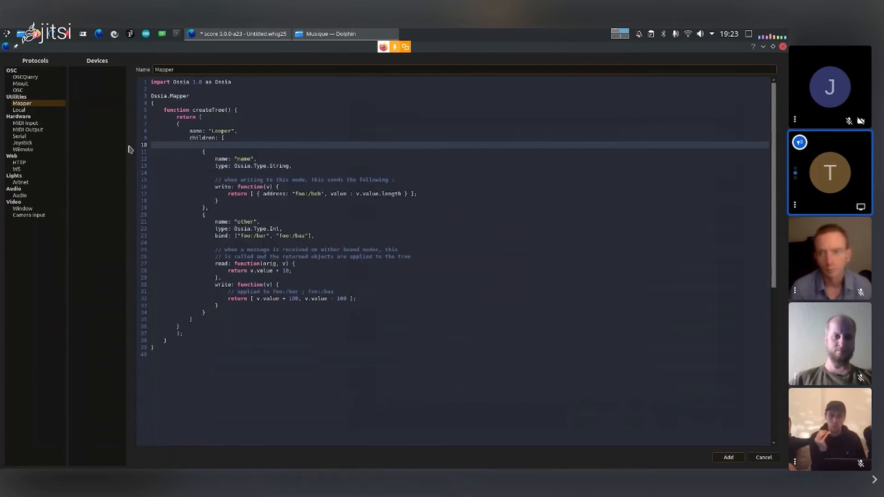
key(BackSpace)
- Rename the name node to state in the Mapper code, delete the other node and apply the edited device
click(244, 152)
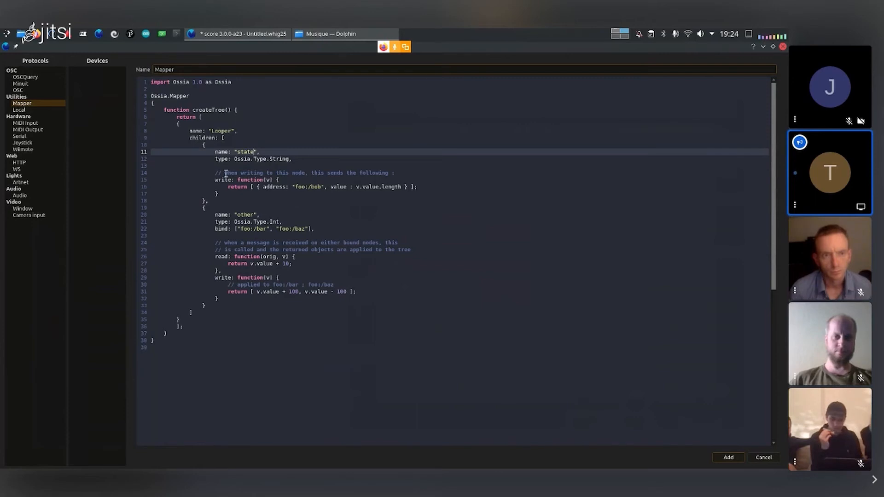
click(209, 304)
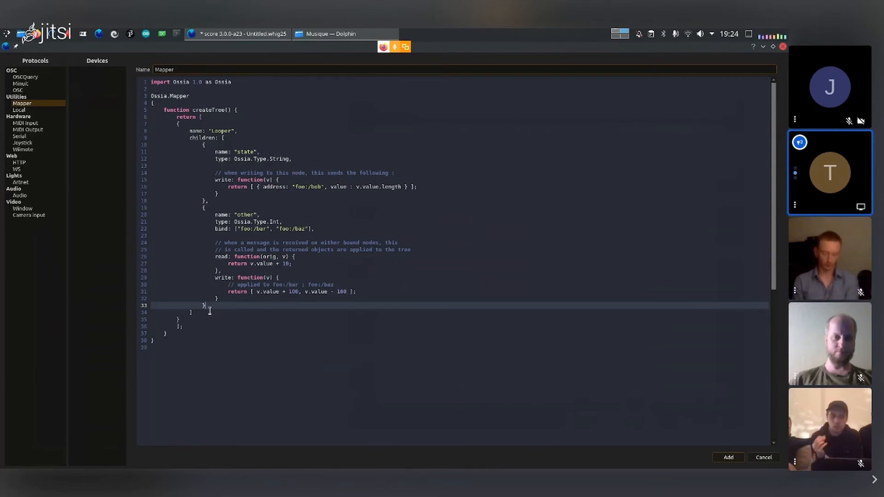
drag(209, 306, 205, 201)
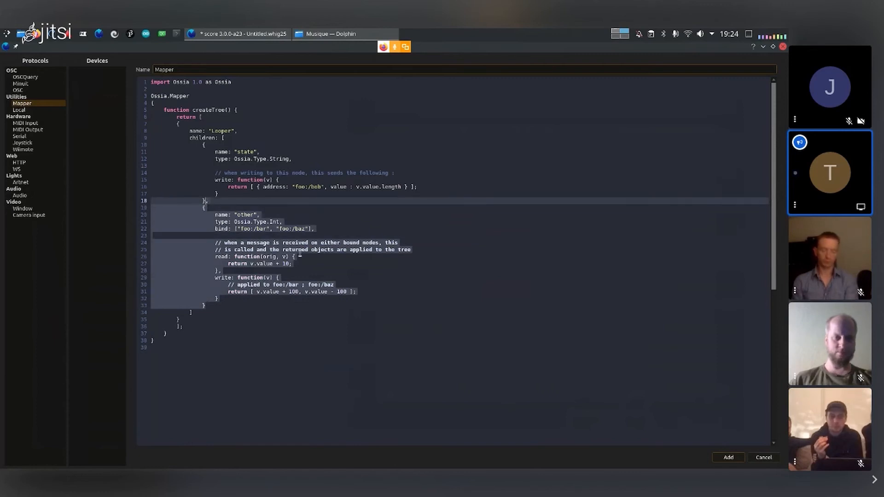
key(BackSpace)
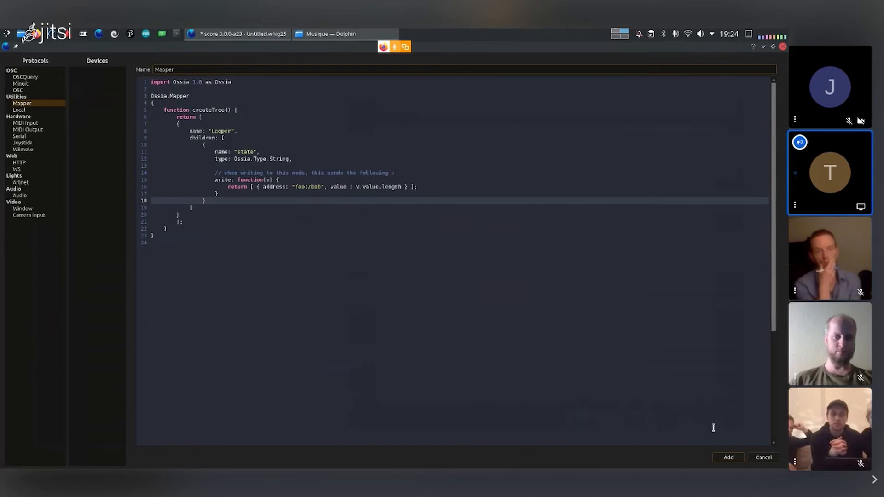
click(729, 457)
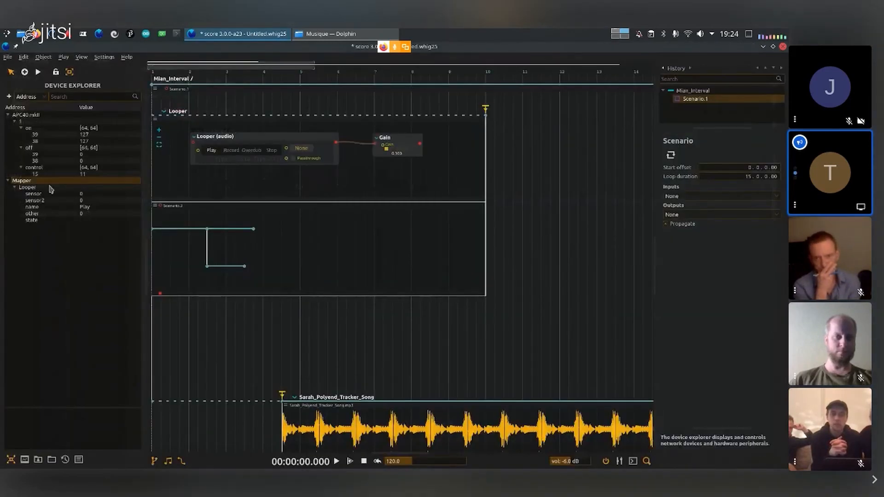
- Refresh the Mapper's namespace, and give the lower scenario's branching point a trigger and the Mapper:/Looper/state message
right_click(48, 184)
click(71, 197)
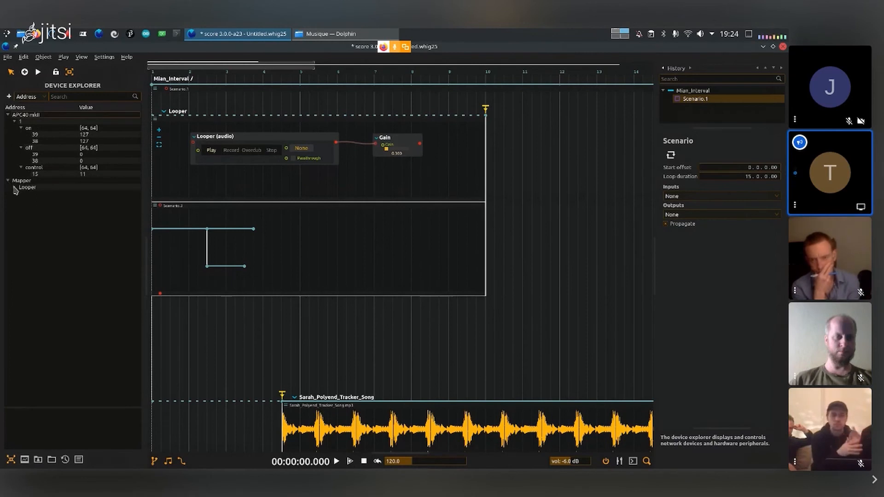
click(53, 194)
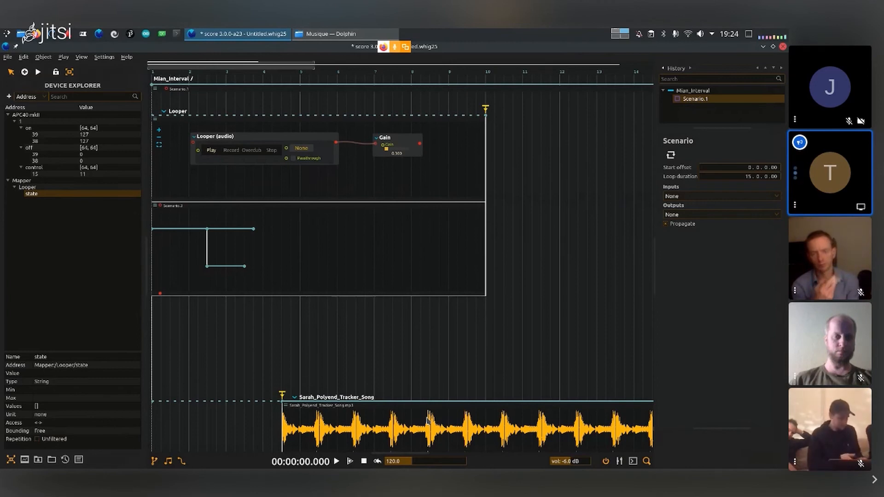
click(208, 226)
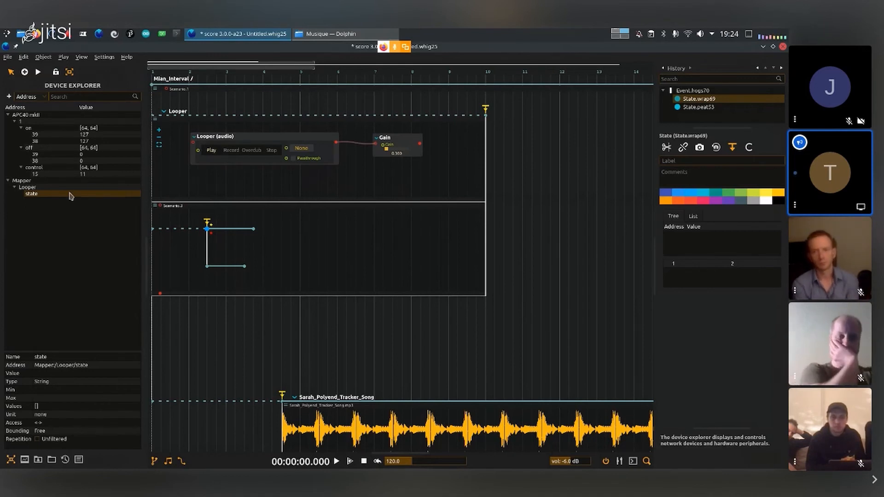
drag(70, 196, 207, 230)
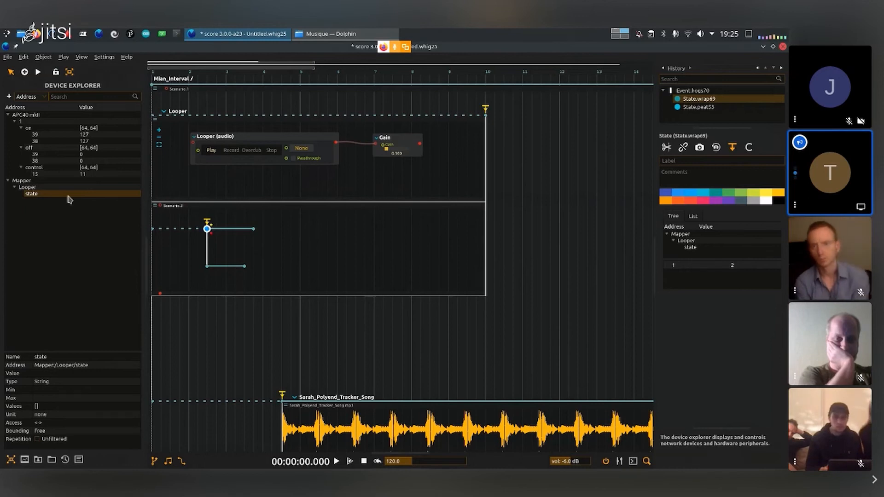
- Reopen the Mapper device's code, rename its state node to option and apply the change
click(50, 186)
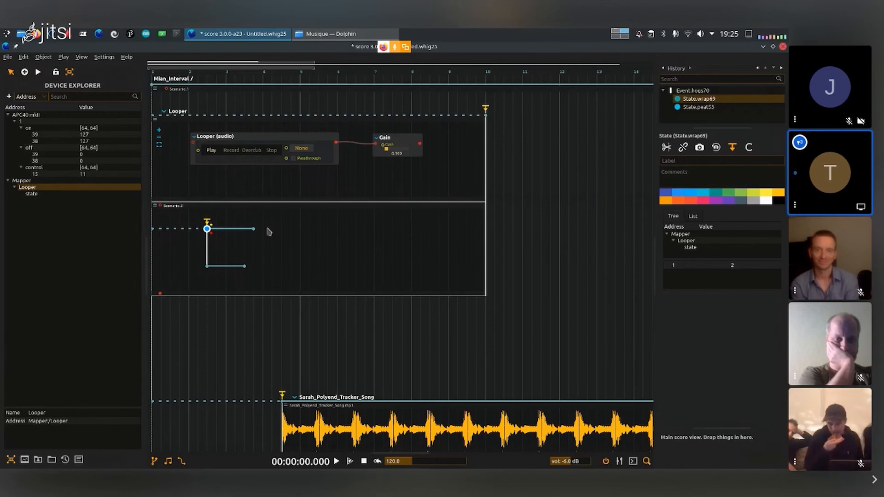
right_click(48, 182)
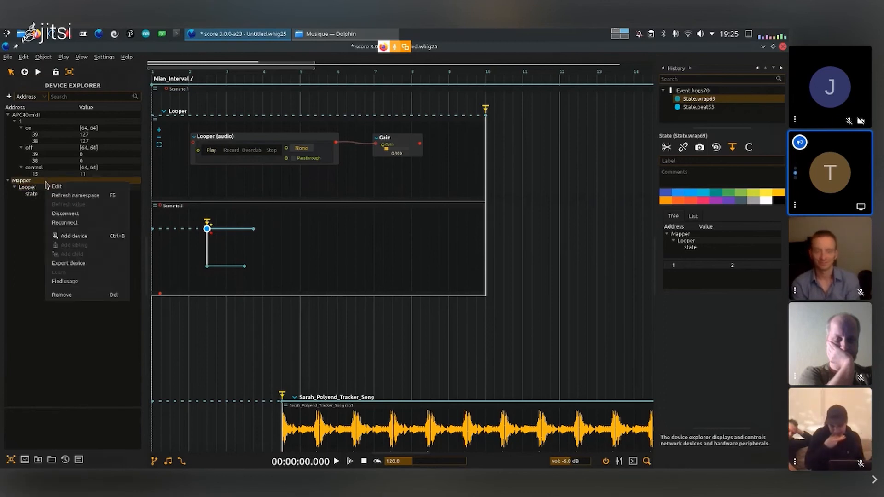
click(57, 187)
click(493, 275)
double_click(493, 275)
text(option)
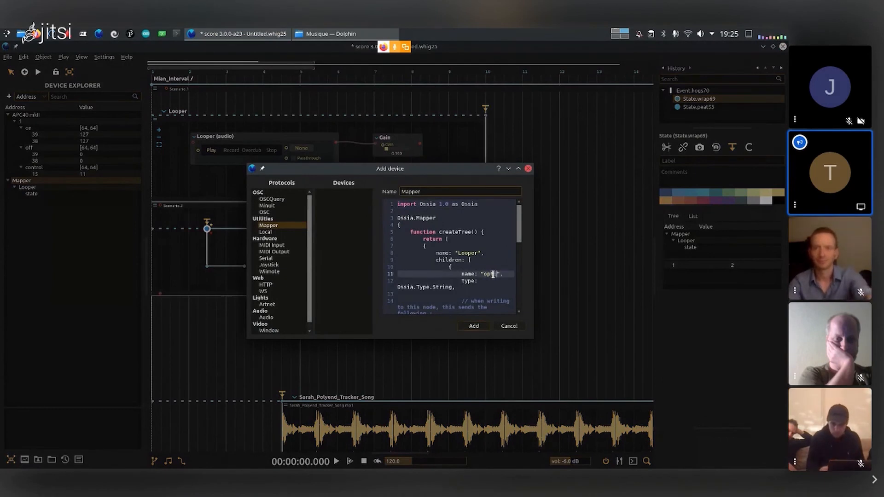
click(475, 326)
- Refresh the Mapper's namespace, assign Mapper:/Looper/option to the Looper (audio) Loop input and inspect that input's address
right_click(75, 182)
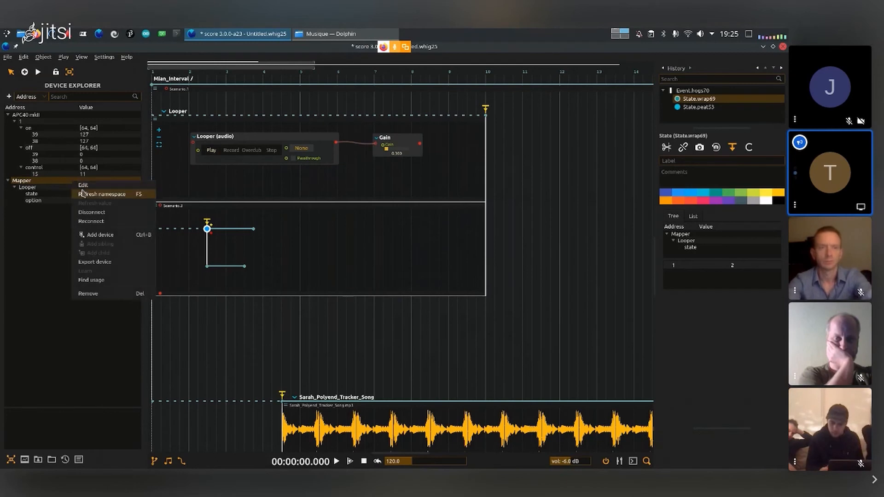
click(101, 194)
click(7, 181)
click(38, 194)
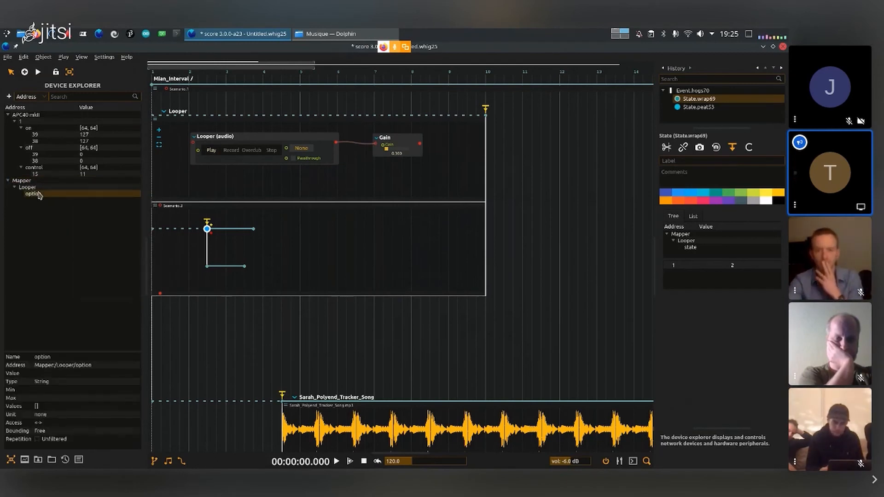
drag(40, 195, 199, 155)
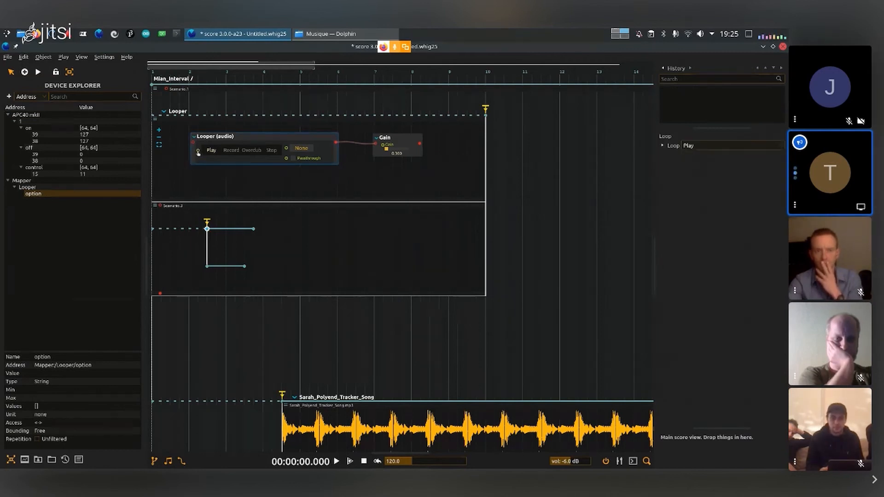
click(662, 147)
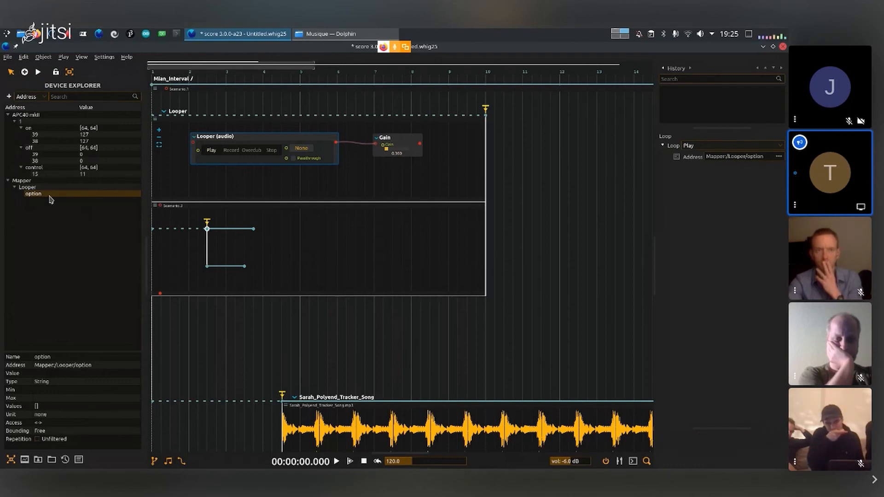
- In the triggered branching state, replace the Mapper state message with the option message set to Record
click(207, 229)
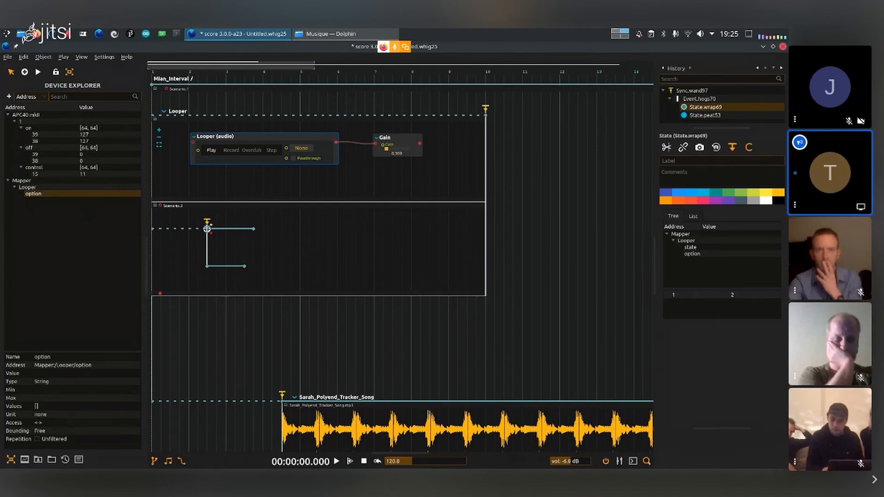
right_click(701, 249)
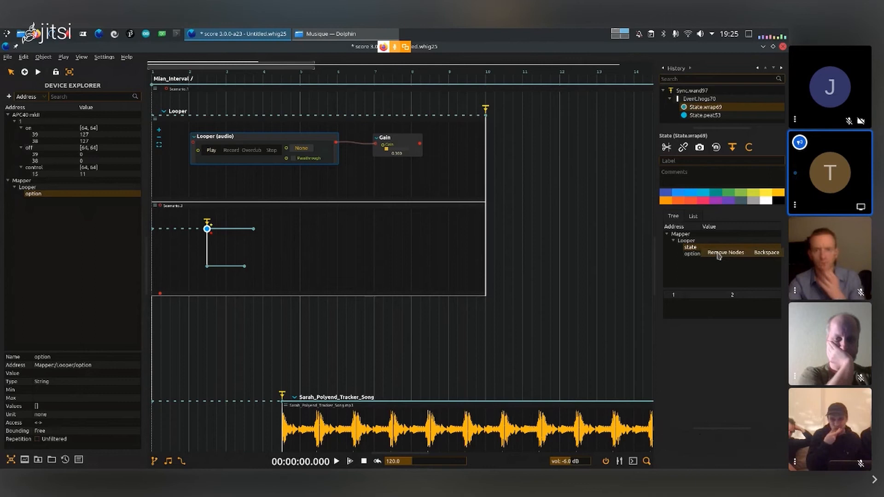
click(720, 254)
click(734, 248)
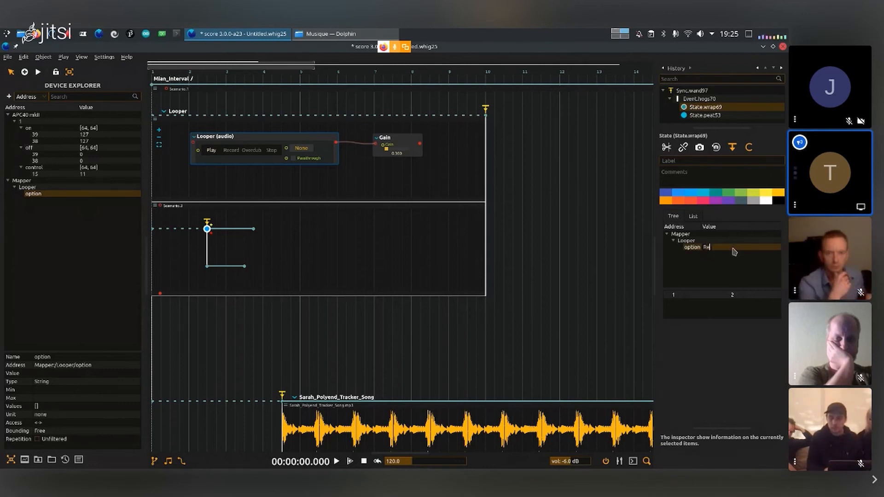
key(Return)
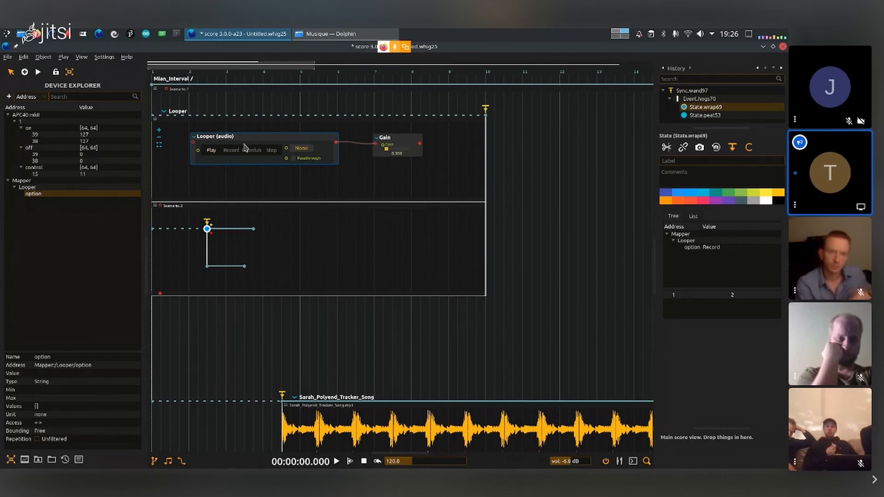
- Play the score, fire the branching point's trigger, switch the Looper to Play and stop playback
click(327, 261)
key(space)
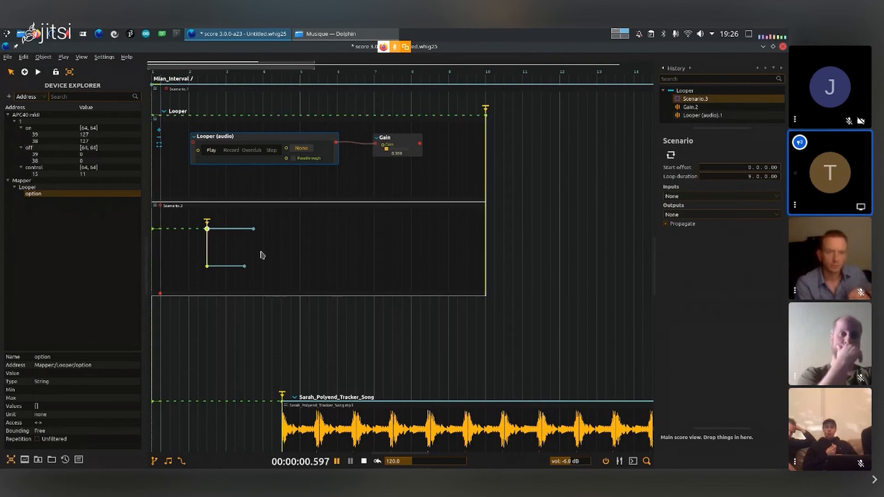
click(208, 222)
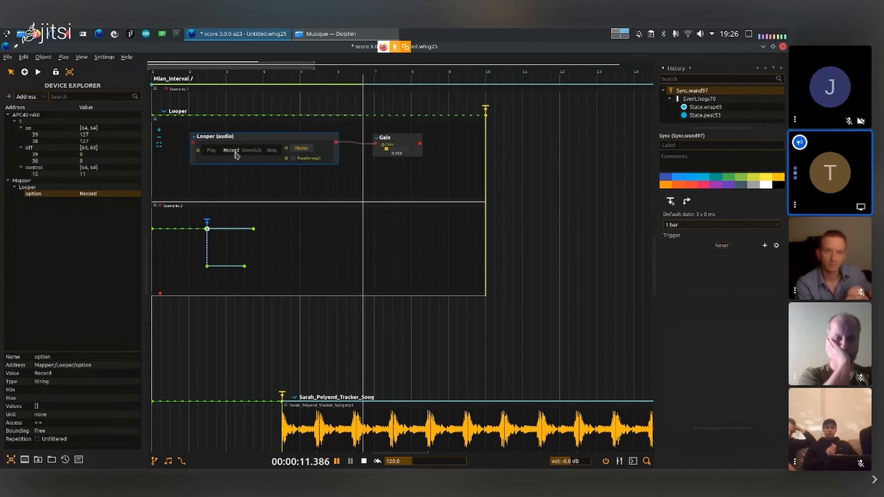
click(210, 150)
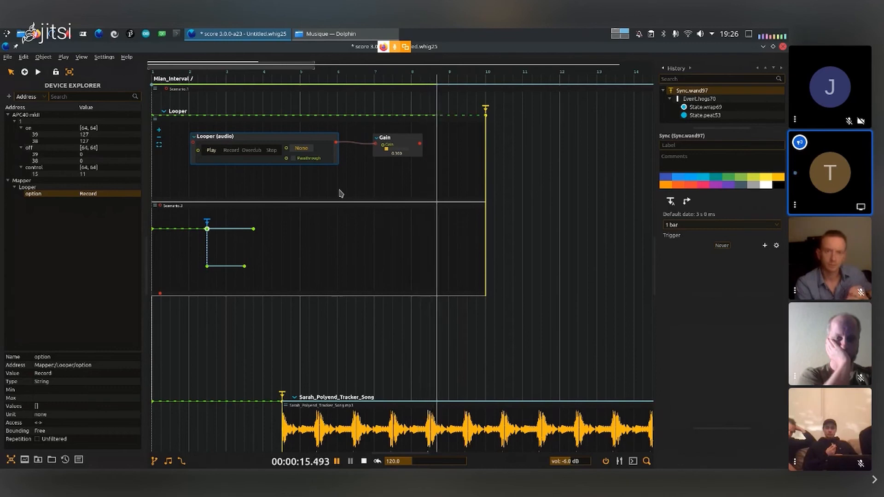
key(space)
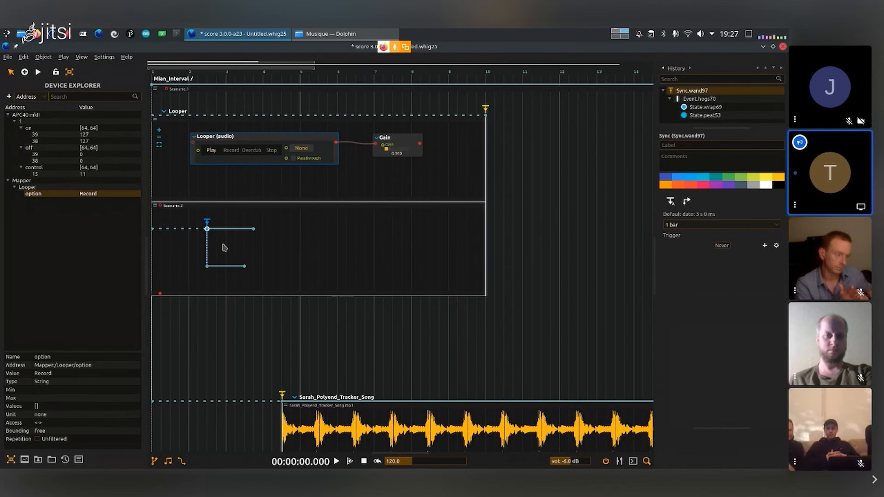
- Move the triggered branching point to bar 3 and extend its upper interval to bar 5
drag(206, 228, 226, 232)
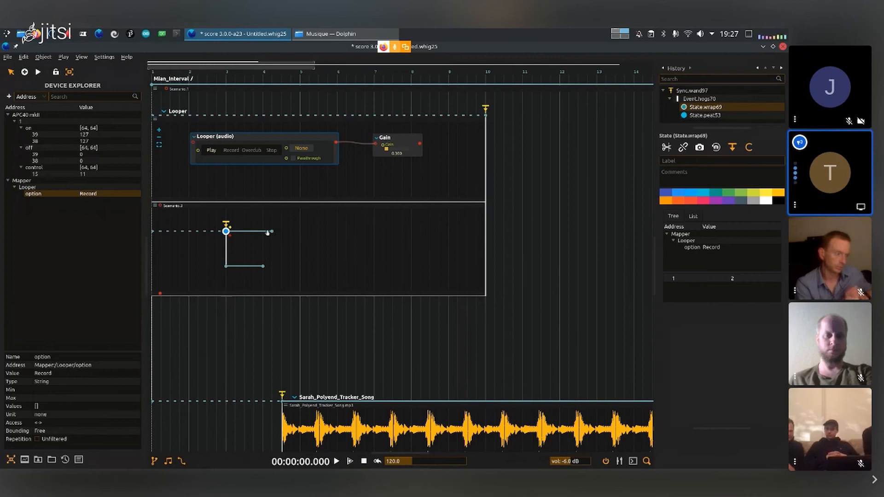
drag(273, 232, 299, 231)
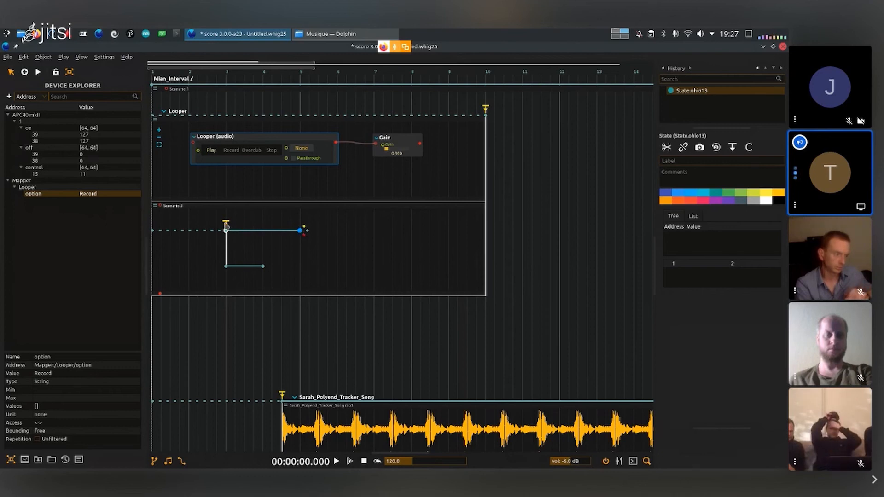
- Add the Mapper:/Looper/option message to the upper interval's end state and set its value to Play
drag(250, 234, 300, 231)
double_click(730, 247)
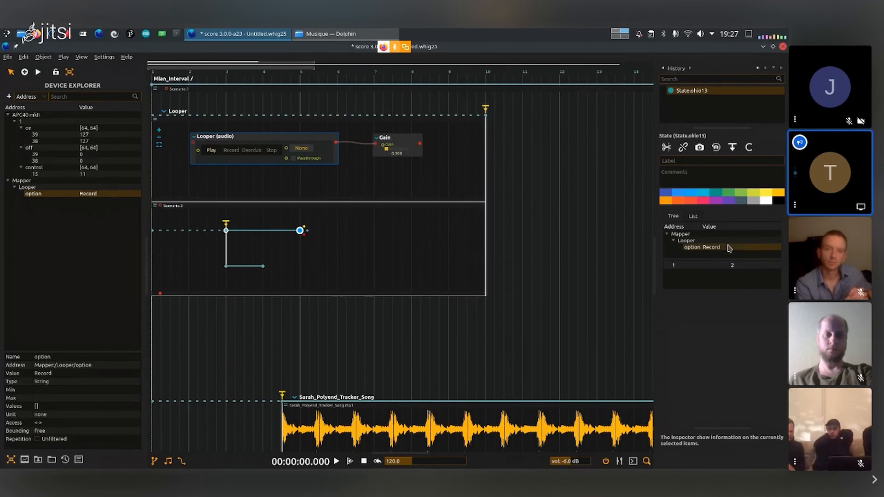
text(Play)
key(Return)
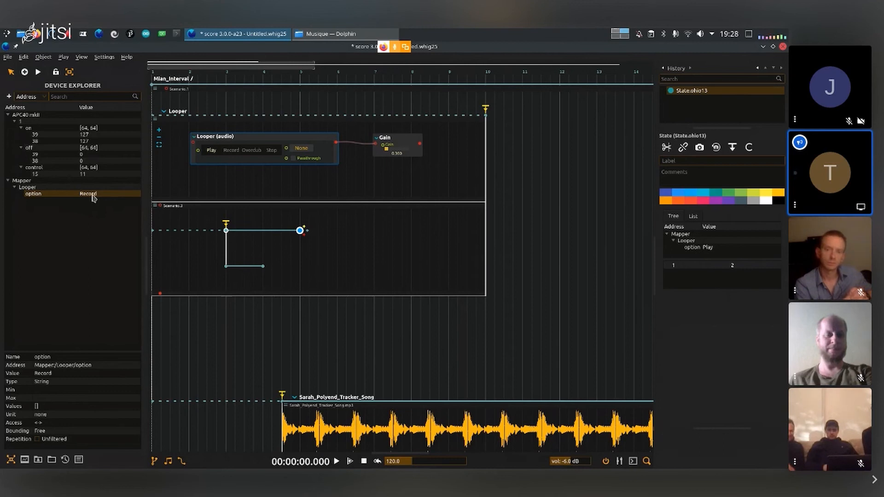
- Add the Mapper:/Looper/option message to the Looper interval's start state and set its value to Play
click(154, 116)
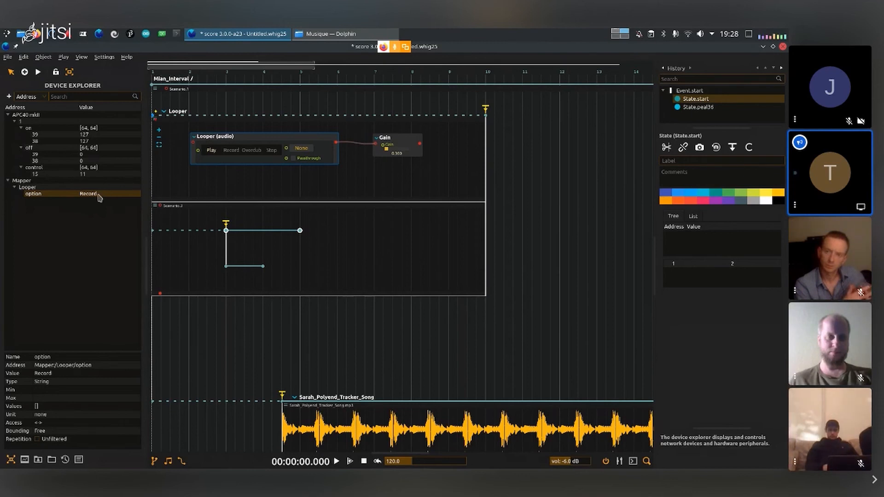
drag(154, 115, 154, 115)
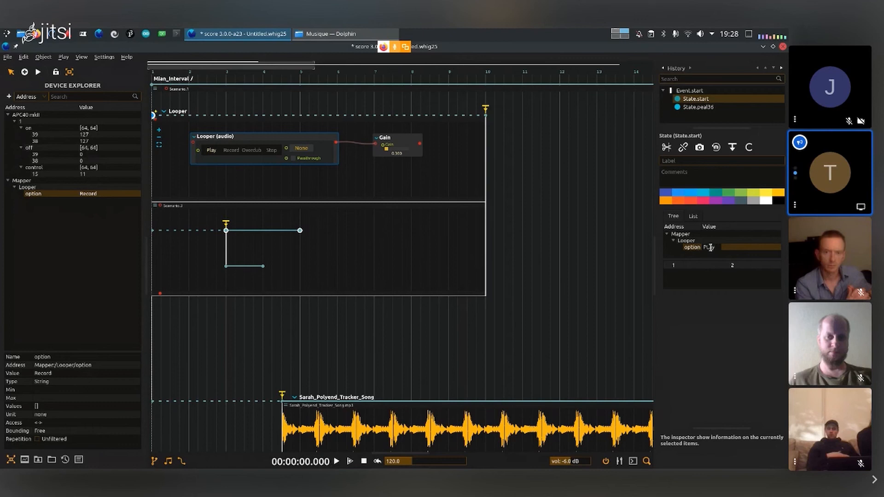
key(BackSpace)
text(l)
key(Return)
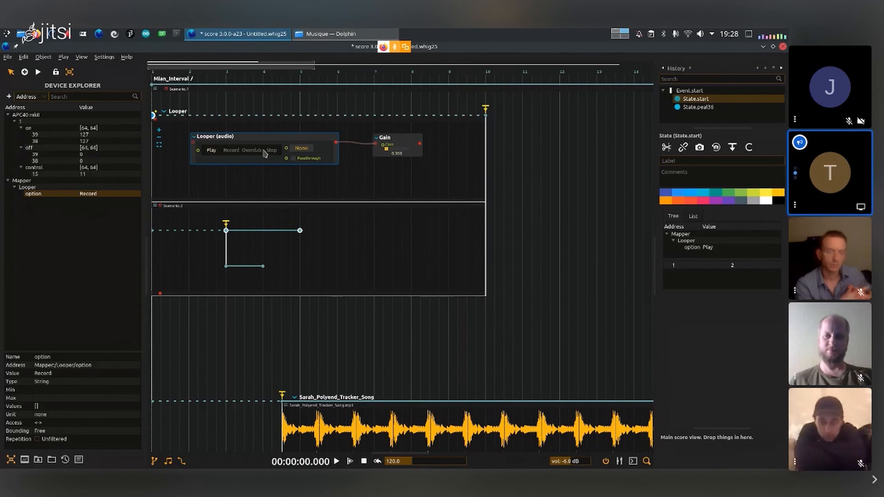
- Set the Looper (audio) process to Stop, play the score and fire the trigger at bar 3 to test the automated states
click(271, 151)
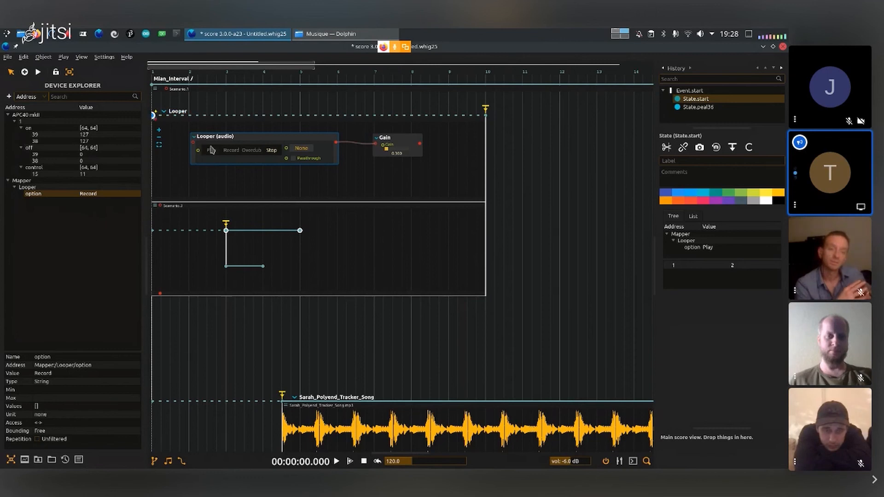
click(523, 188)
key(space)
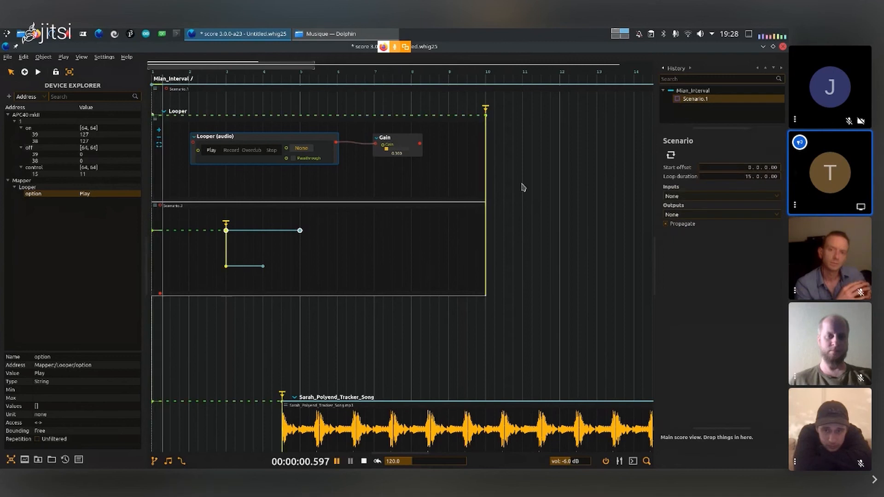
click(212, 152)
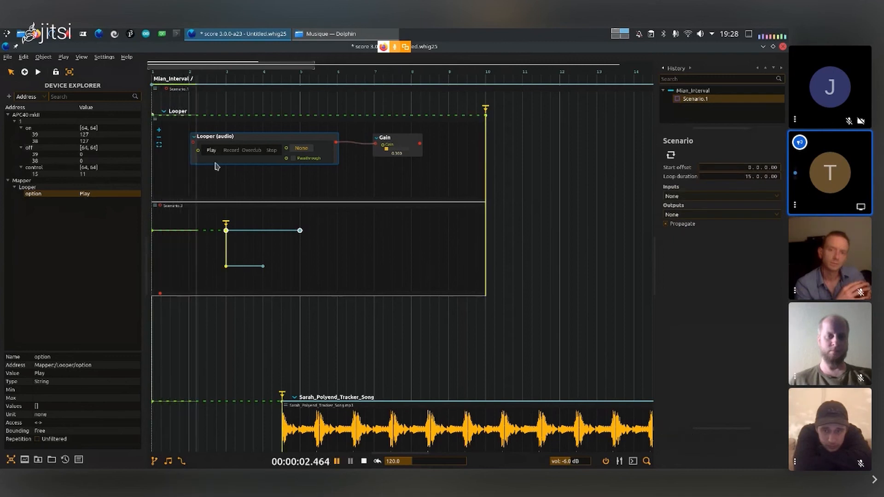
click(226, 226)
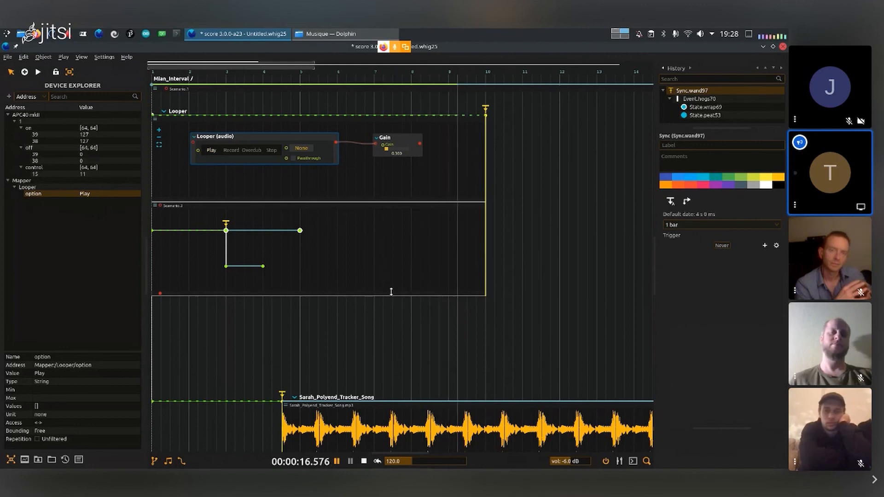
- Stop playback and assign the APC40 mkII:/1/on/39 address as a Pulse trigger on the branching point at bar 3
key(Return)
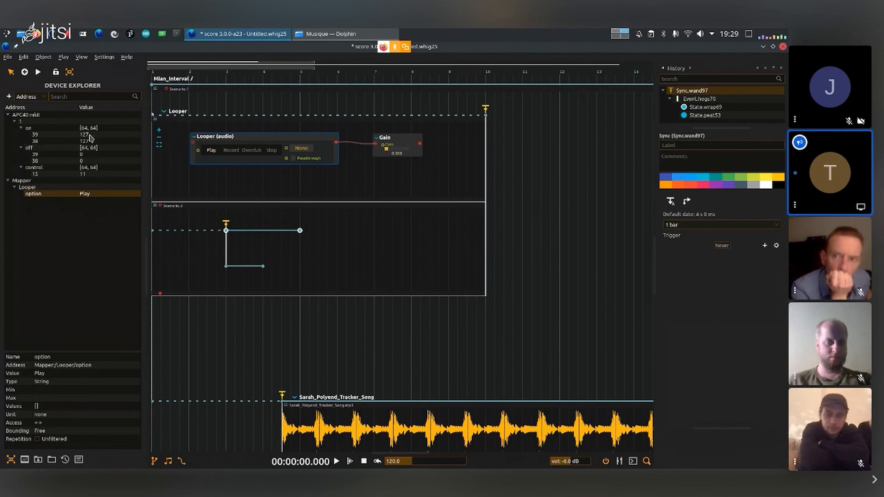
click(69, 141)
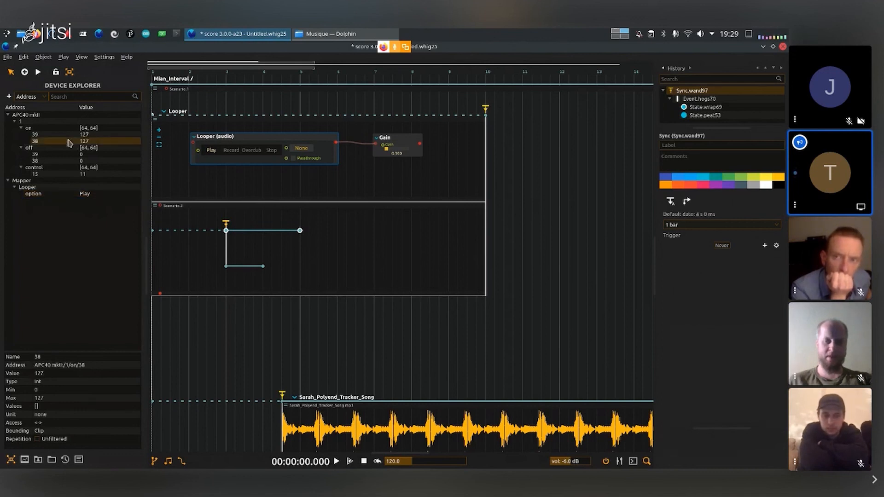
click(59, 128)
click(58, 134)
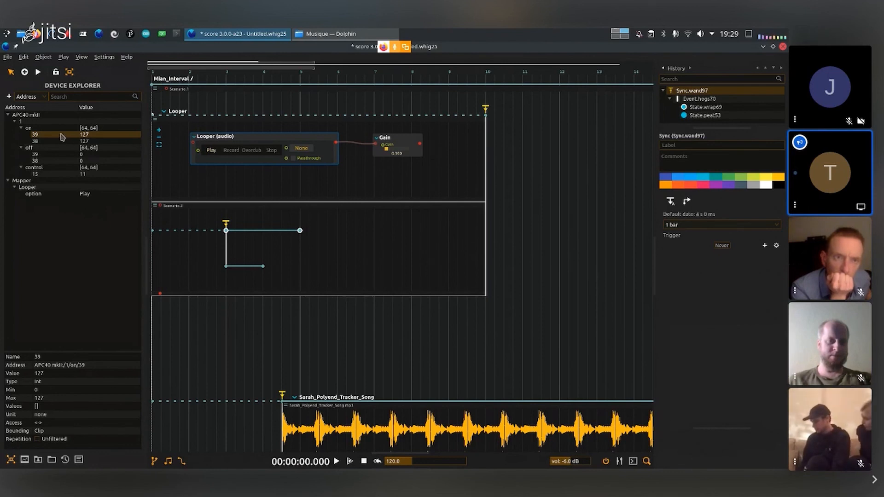
drag(202, 198, 228, 225)
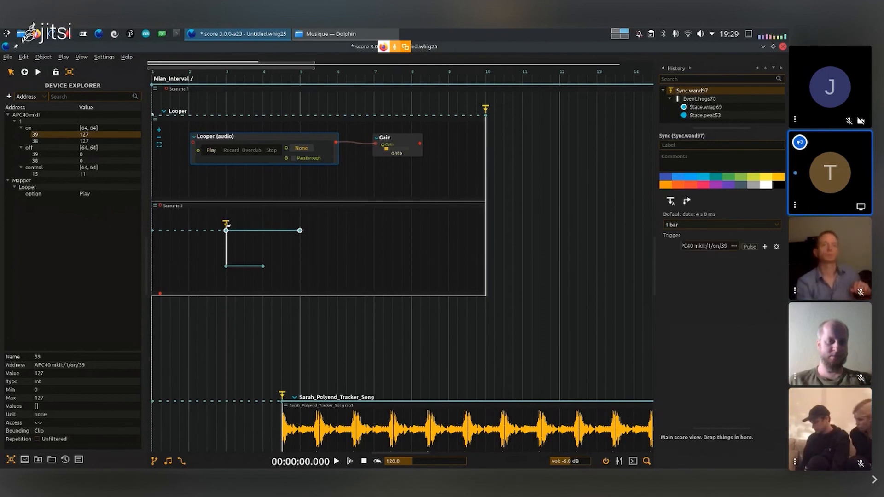
- Play the score to test the controller-driven trigger at bar 3, and stop playback
click(376, 267)
key(space)
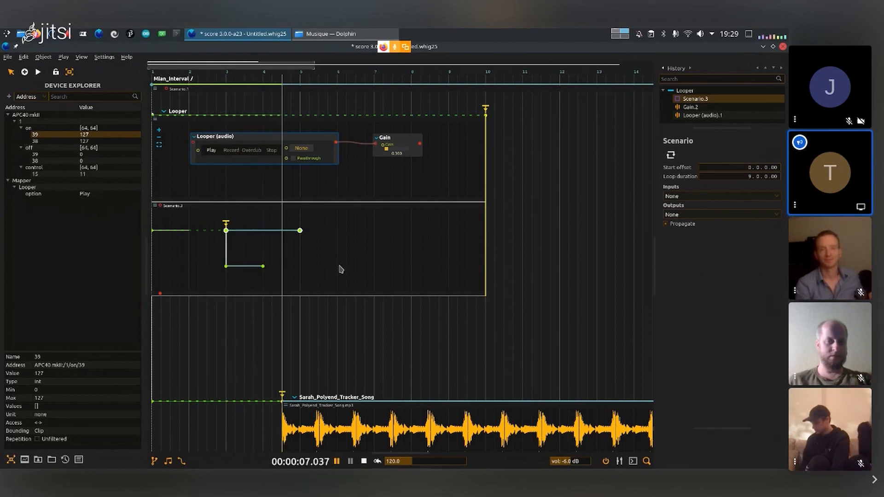
key(Return)
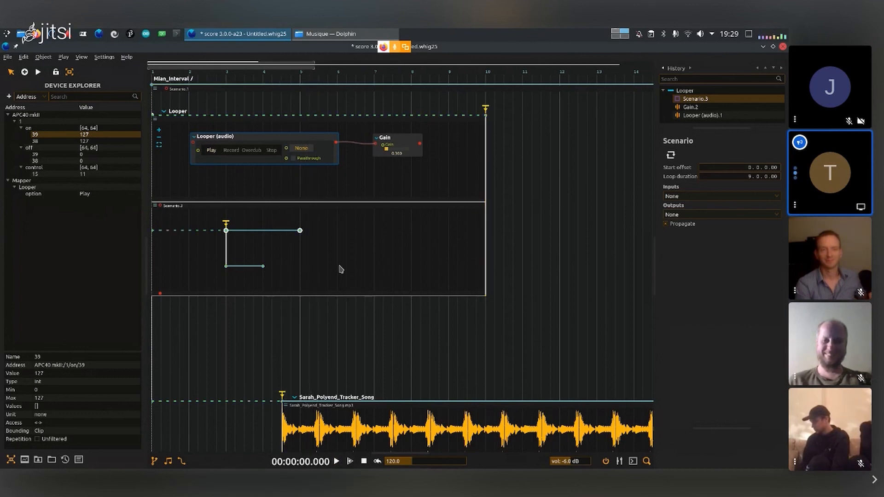
- Delete the lower branch interval starting at bar 3 and move the remaining interval slightly down in the scenario
mouse_move(242, 268)
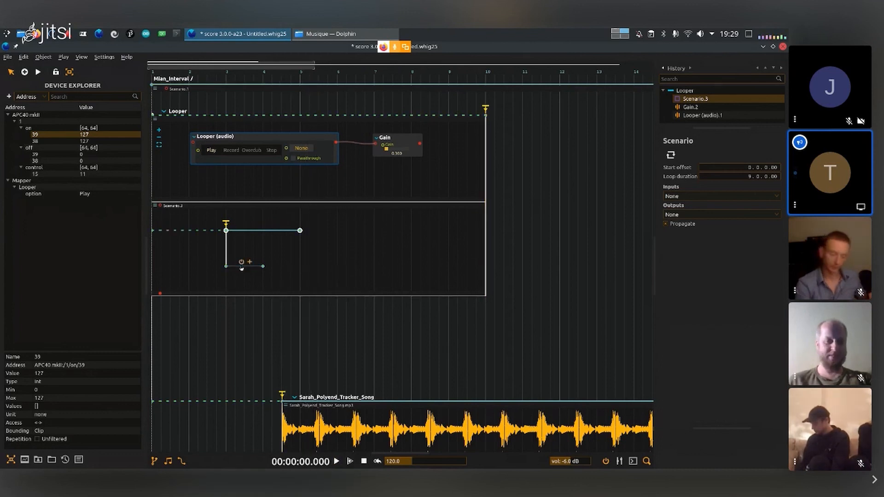
drag(252, 272, 217, 253)
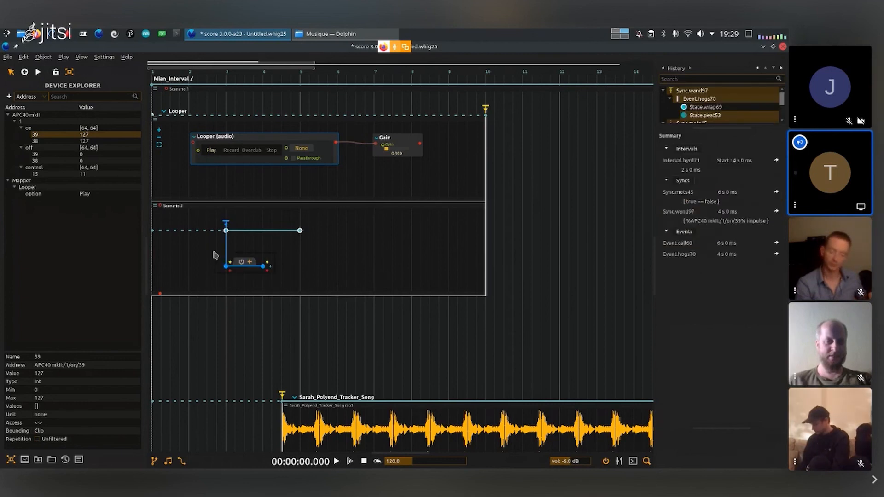
key(Delete)
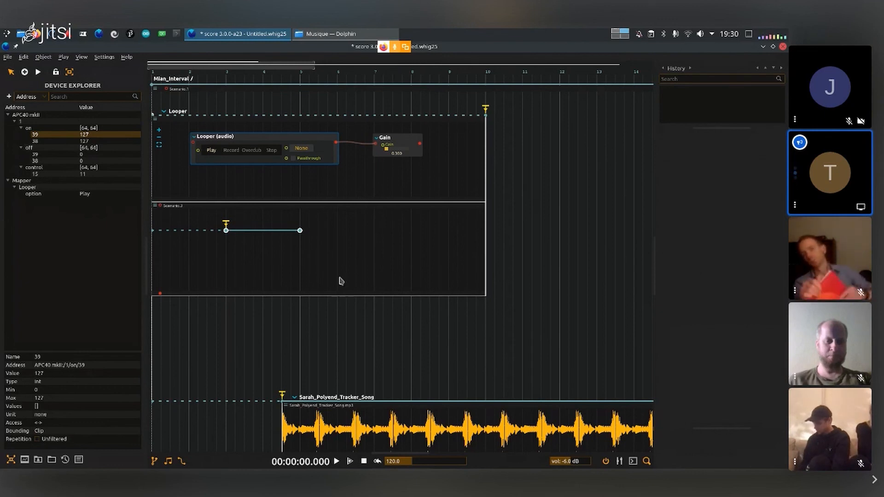
click(273, 232)
drag(272, 234, 273, 247)
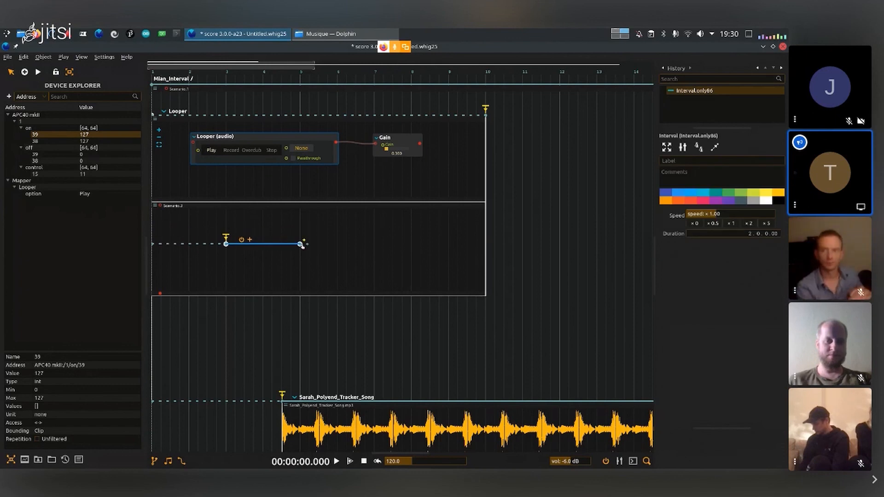
- Draw a loop-back transition from the interval's end at bar 5 to the trigger at bar 3, placing its end states above the interval
click(300, 243)
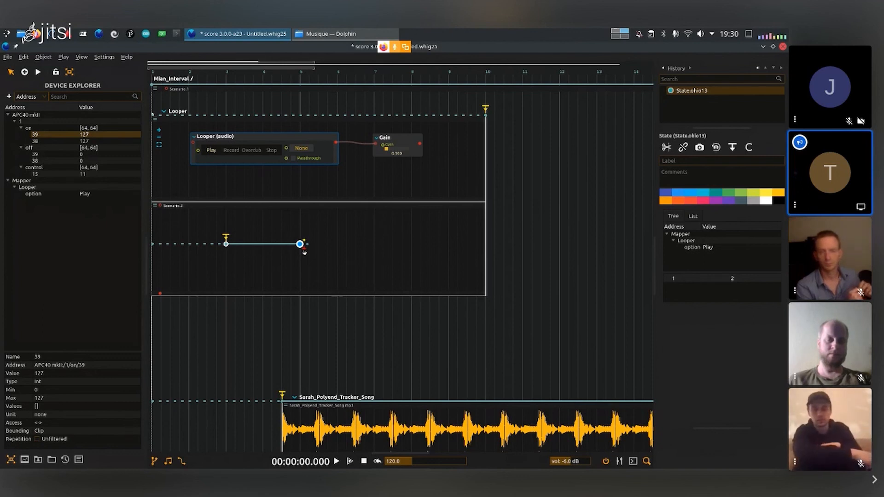
click(300, 245)
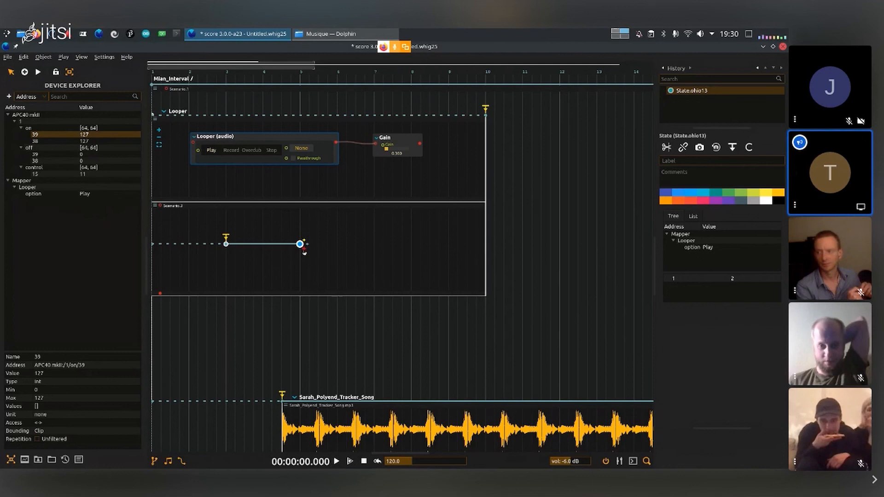
drag(304, 250, 329, 253)
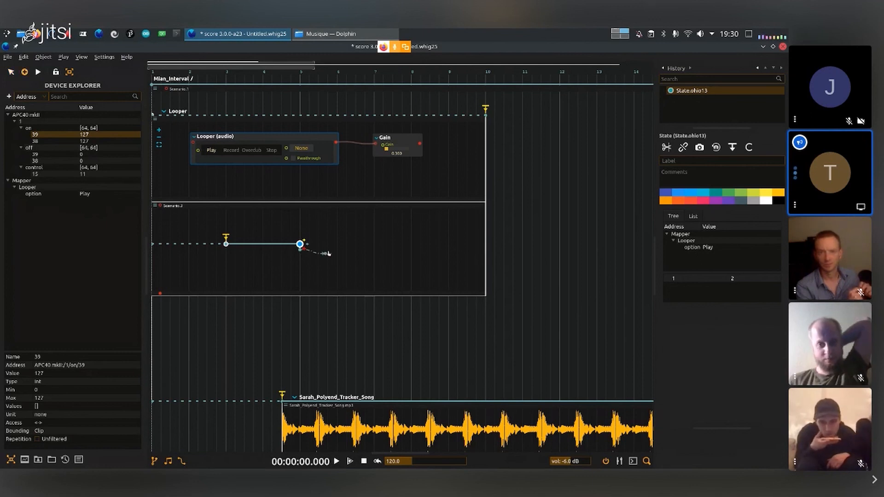
click(226, 244)
drag(227, 241, 226, 224)
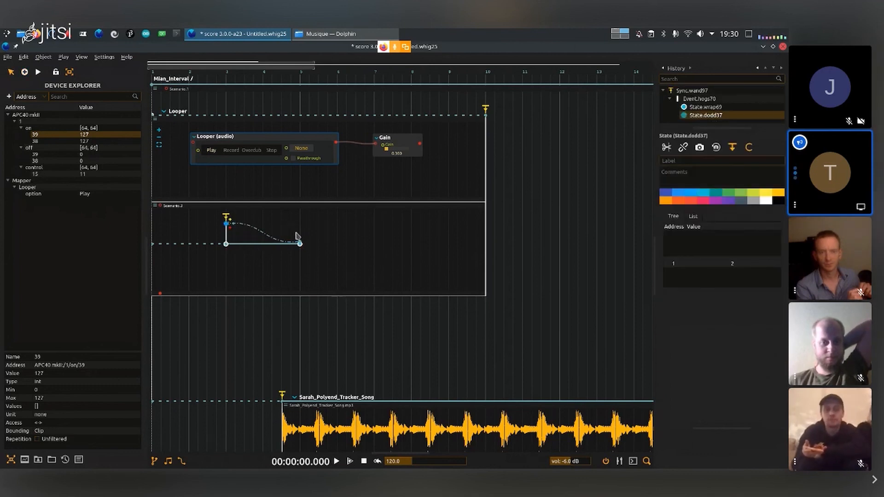
drag(301, 243, 301, 221)
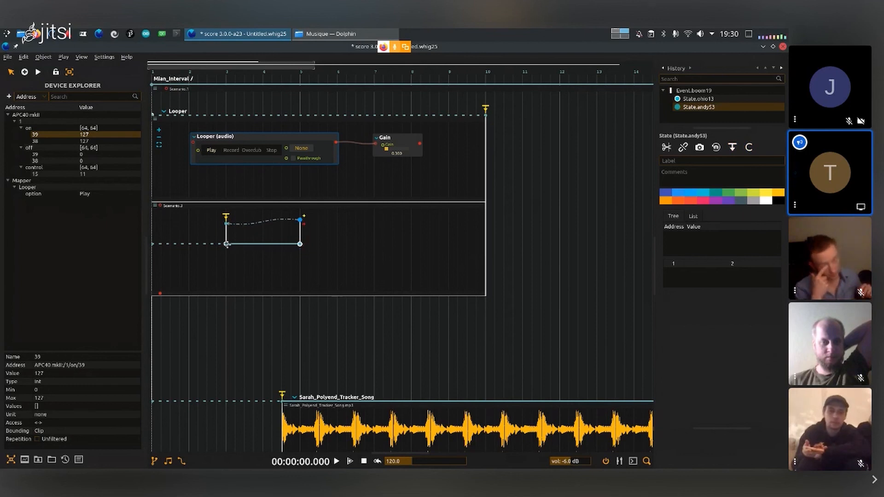
- Lower the Gain process to 0.147, play the score to test the looping Record and Play states, and stop playback
click(333, 229)
click(387, 151)
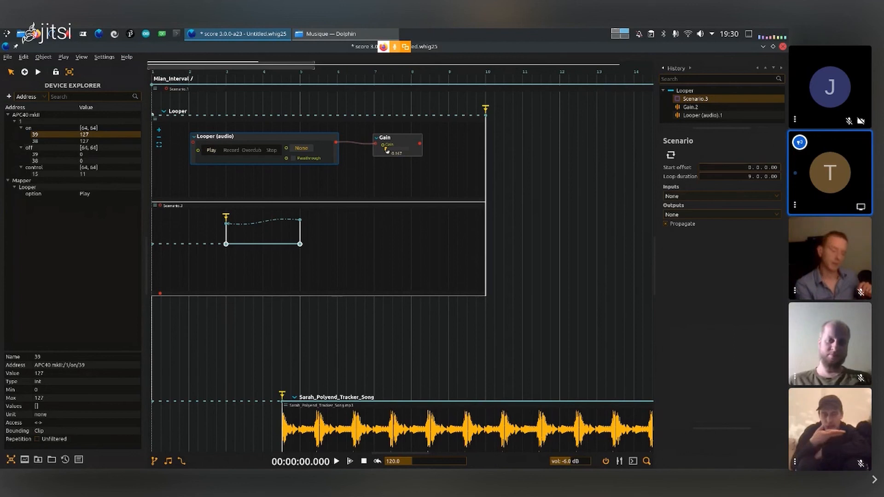
key(space)
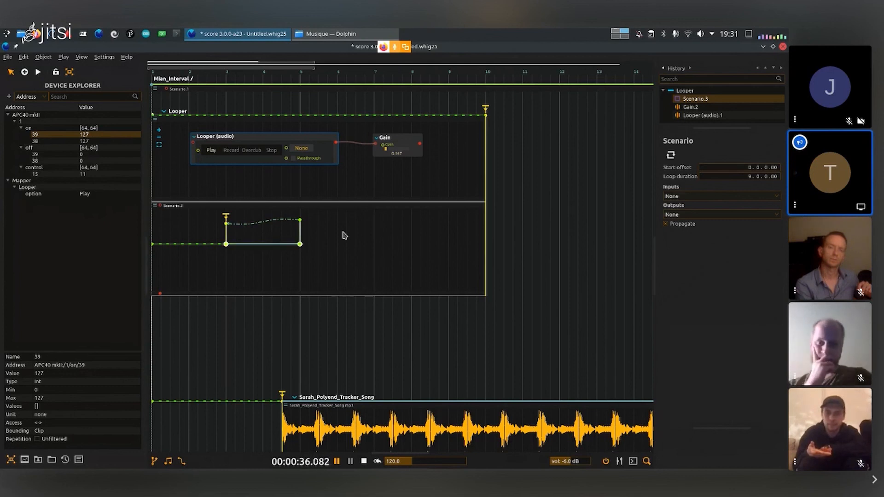
key(Return)
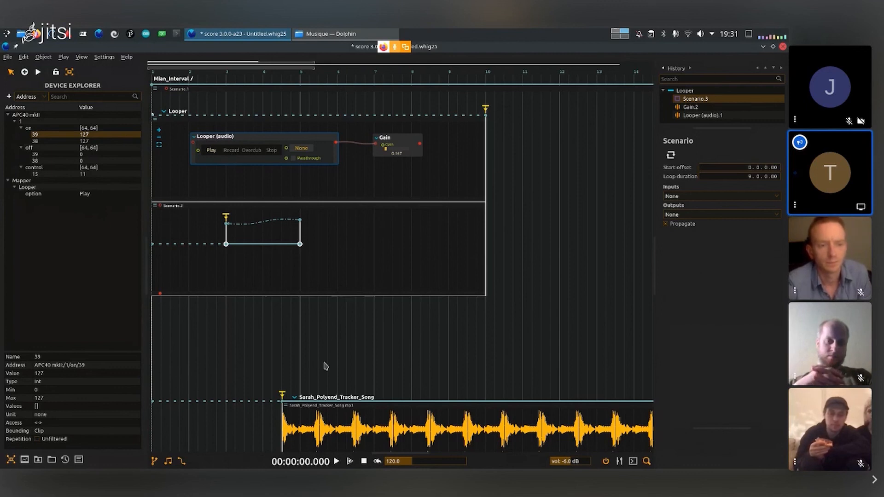
- Move the interval line further below the loop-back transition and select its end state at bar 5
drag(204, 242, 207, 250)
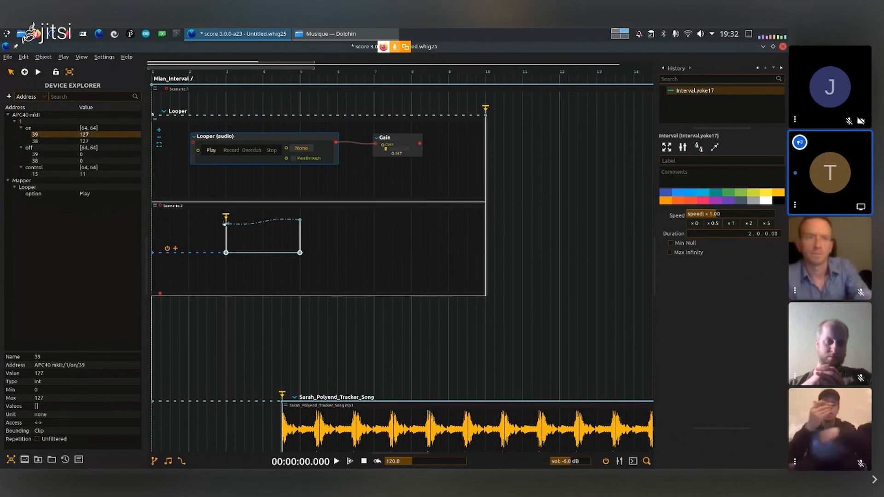
click(299, 253)
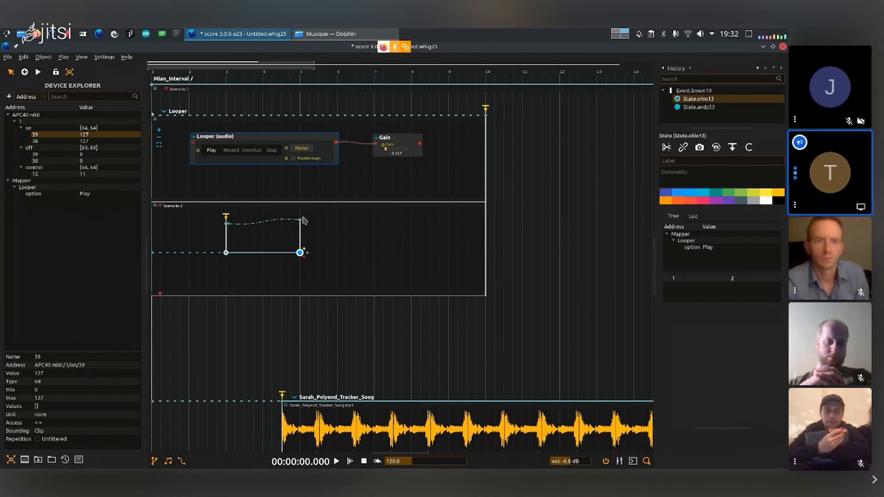